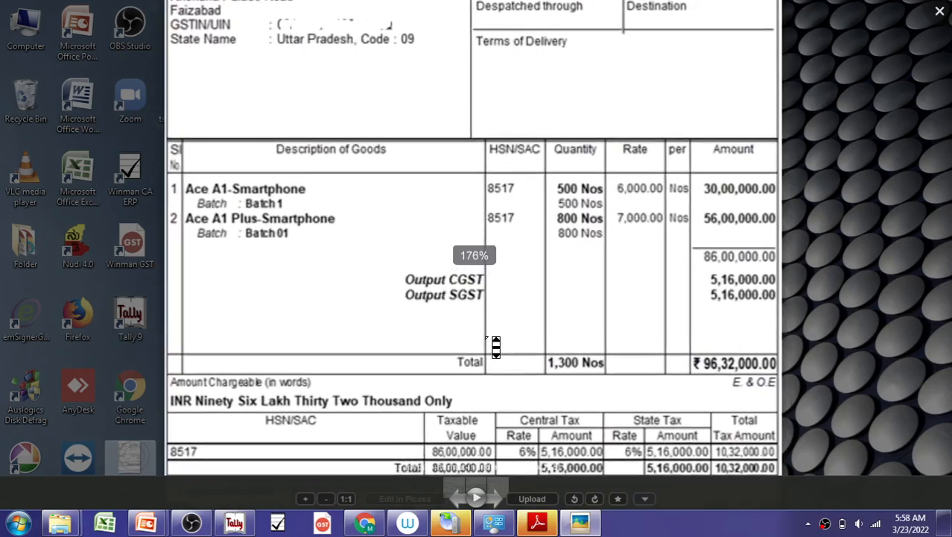
Examine the tax invoice's seller, buyer, date, goods lines, CGST and SGST amounts, and grand total
drag(507, 110, 489, 422)
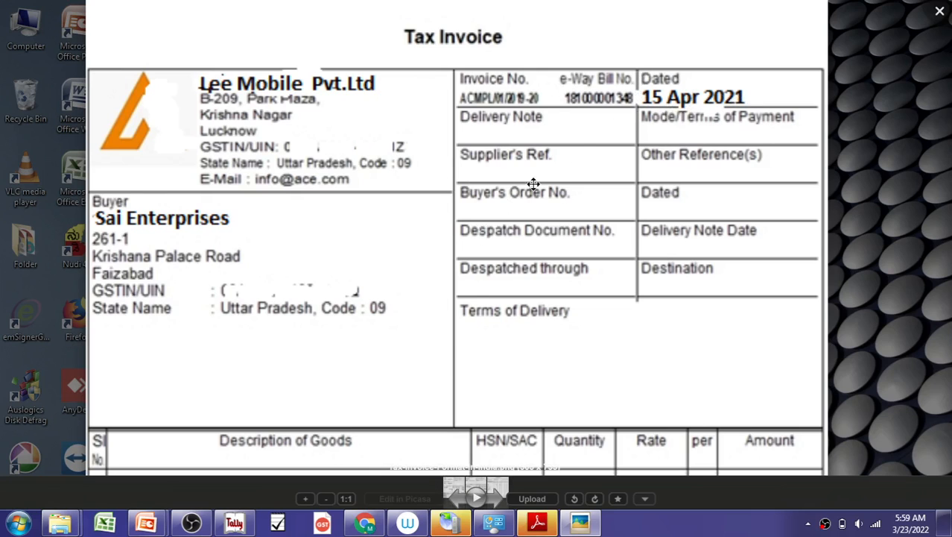
drag(450, 350, 446, 166)
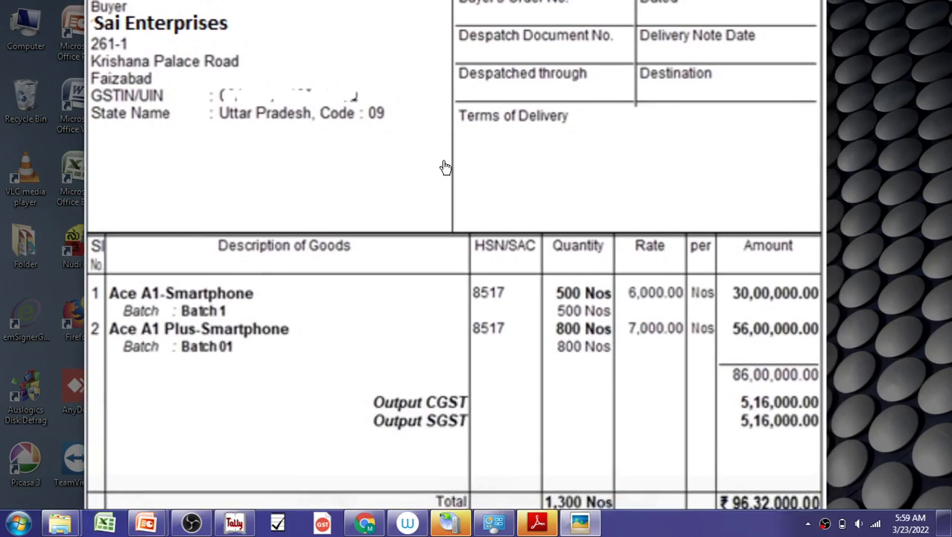
drag(614, 387, 631, 294)
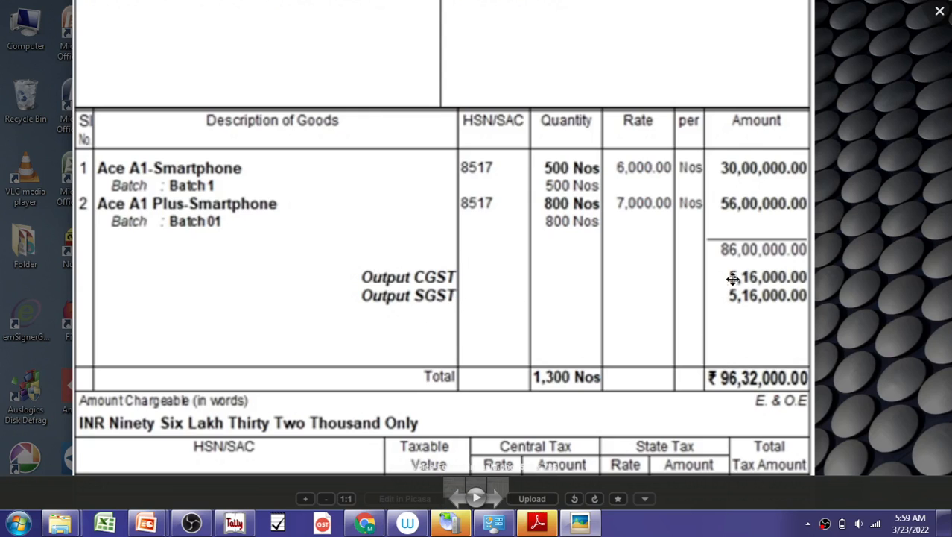
drag(579, 325, 580, 239)
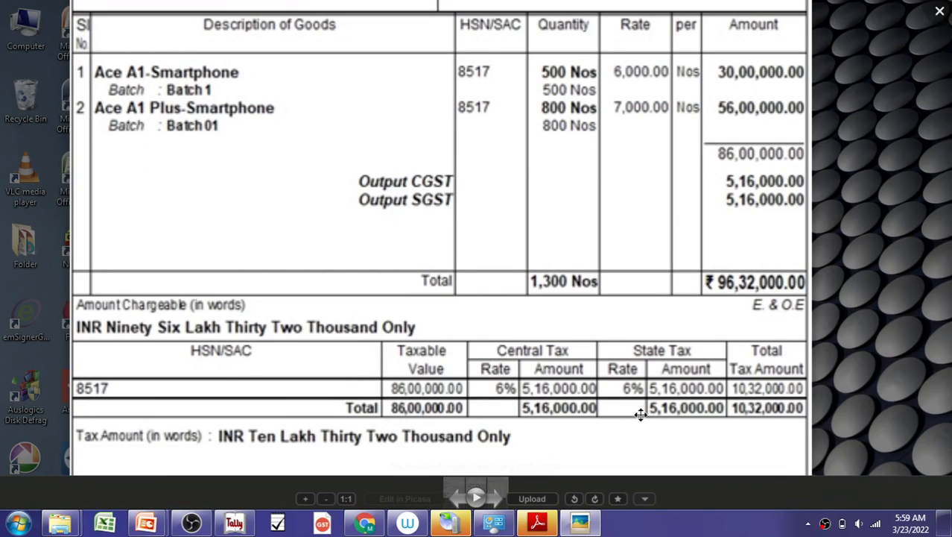
drag(641, 410, 659, 371)
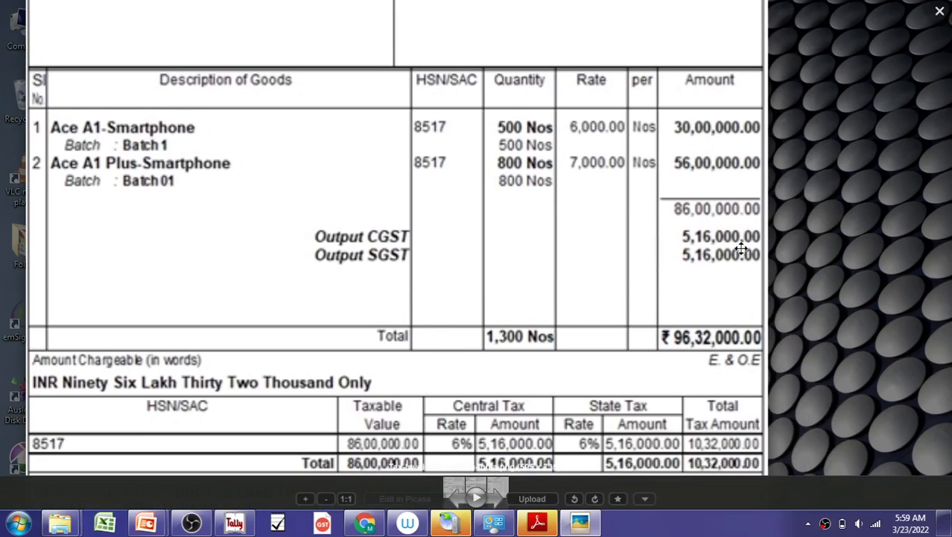
drag(701, 229, 703, 296)
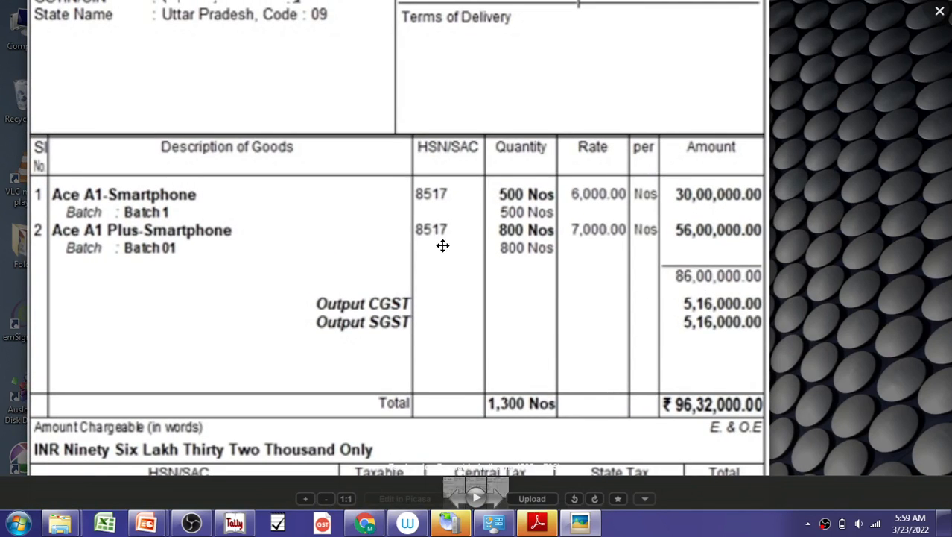
drag(442, 243, 491, 434)
drag(534, 219, 519, 415)
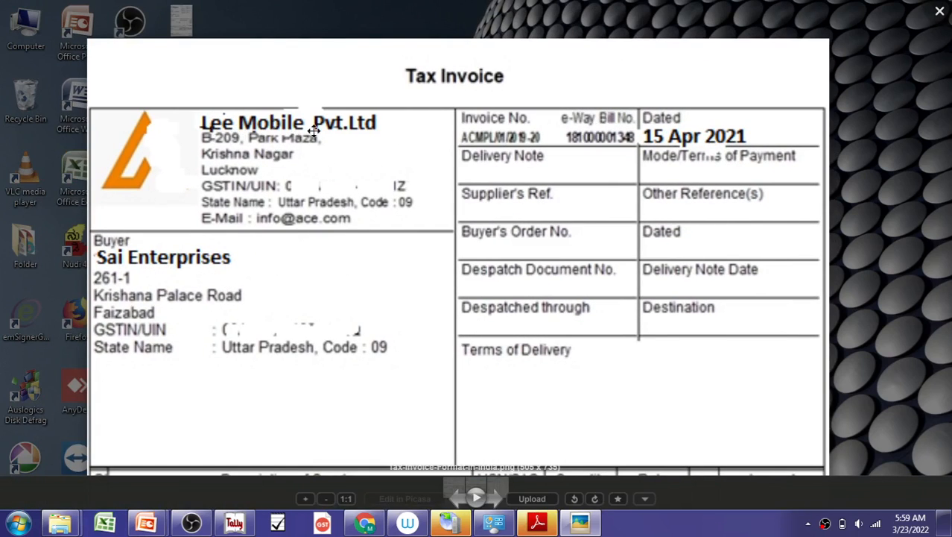
Switch to Tally 9, open a purchase voucher and create the supplier ledger Lee Mobile Pvt Ltd under Sundry Creditors
key(alt+Tab)
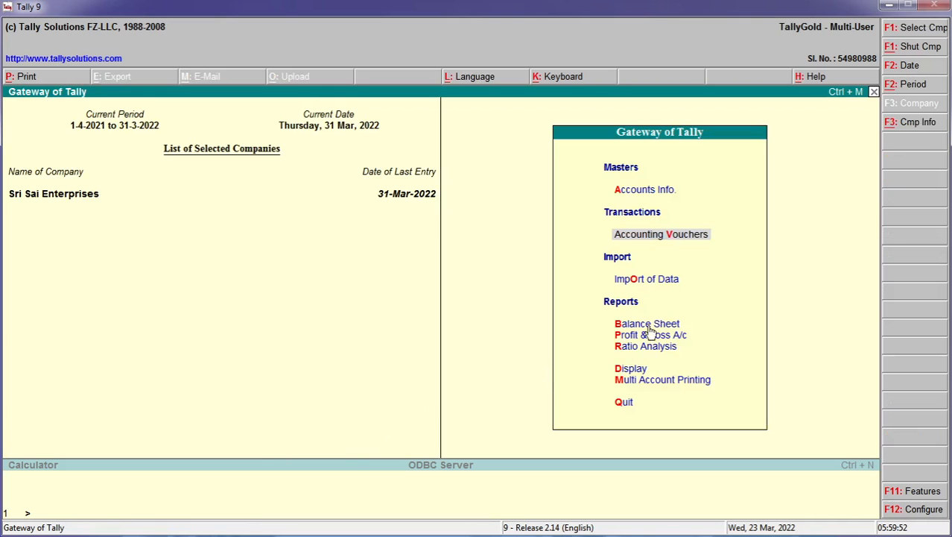
click(685, 237)
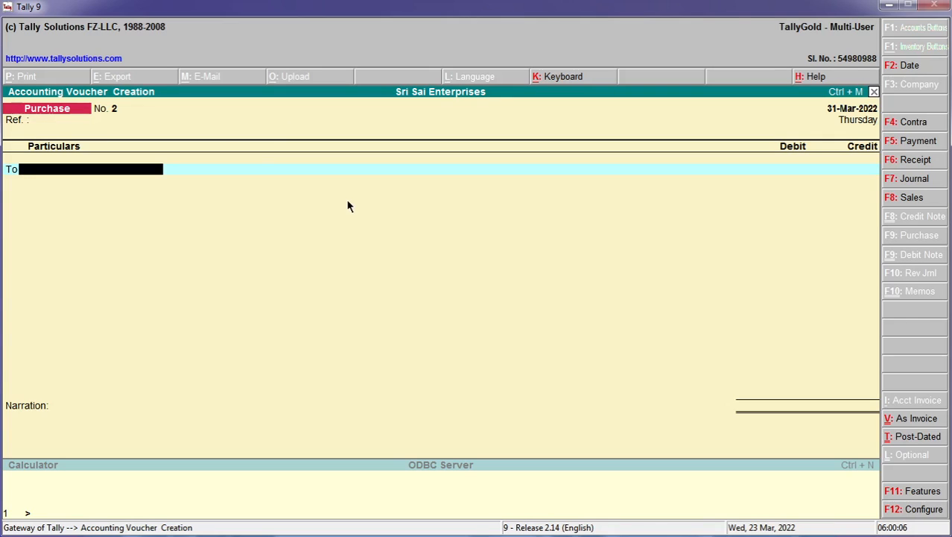
key(alt+c)
text(Lee Mobil)
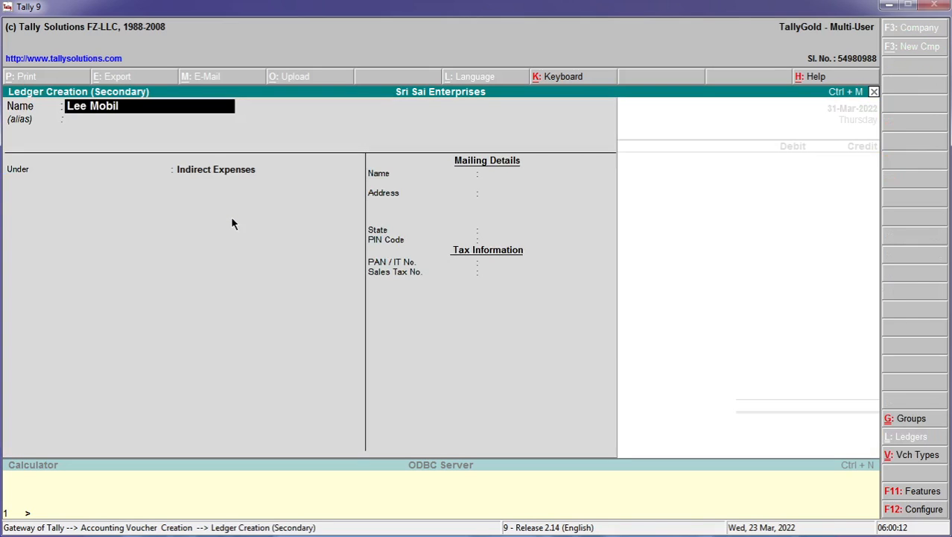
text(e Pvt Ltd)
key(Return)
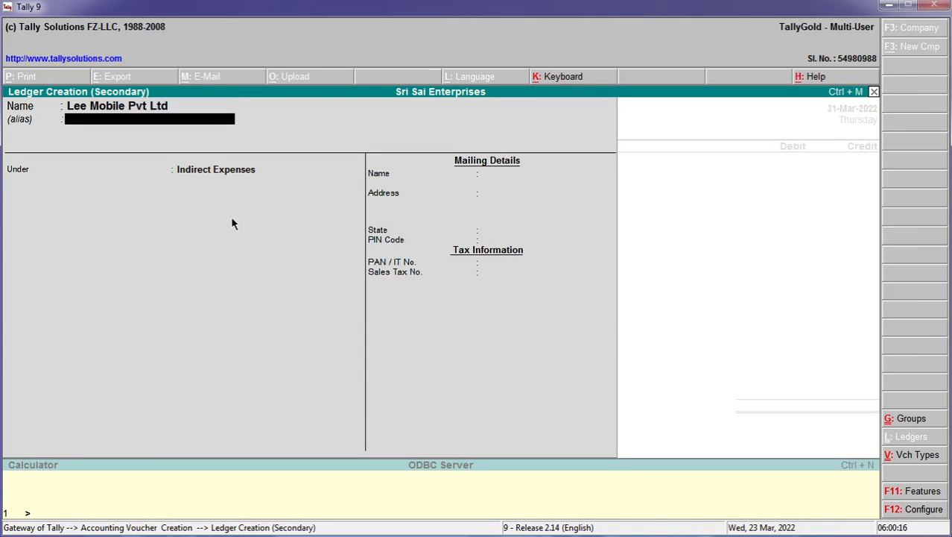
key(Return)
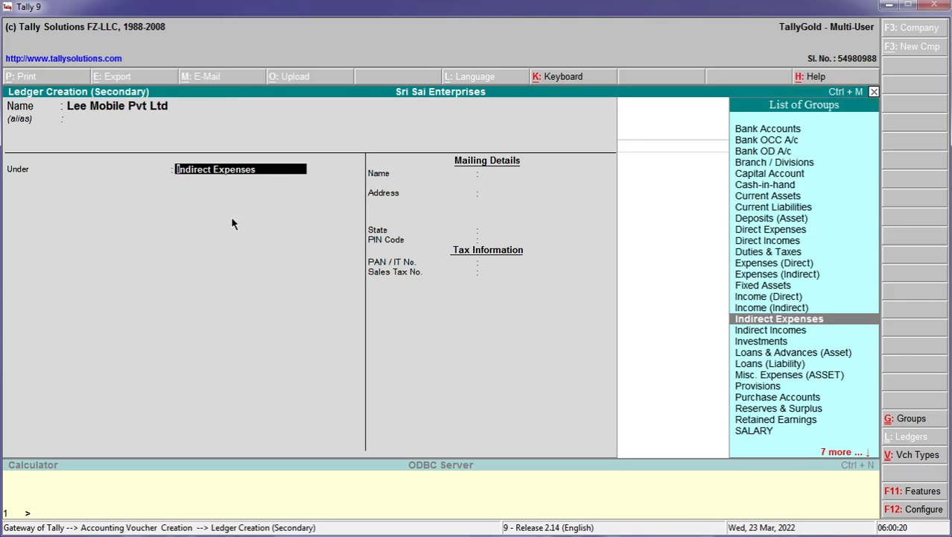
text(Sun)
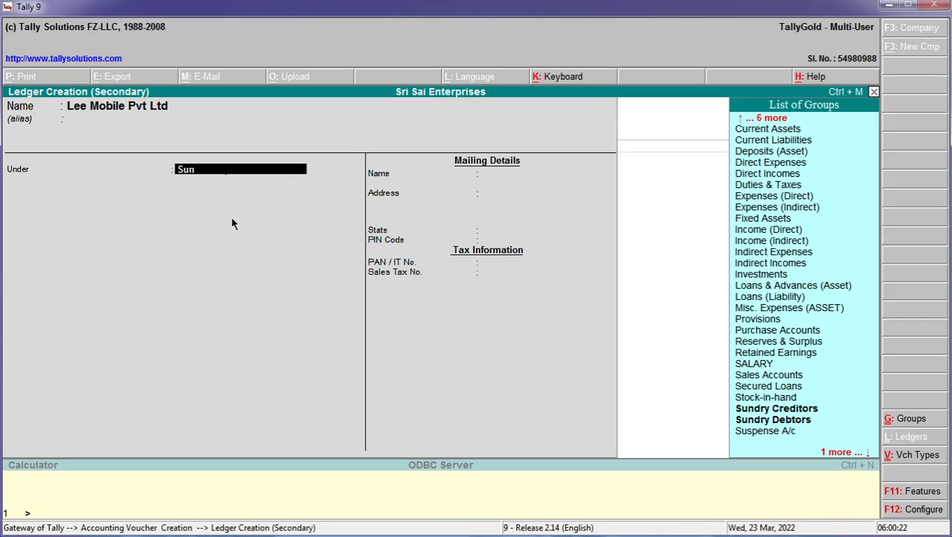
key(Return)
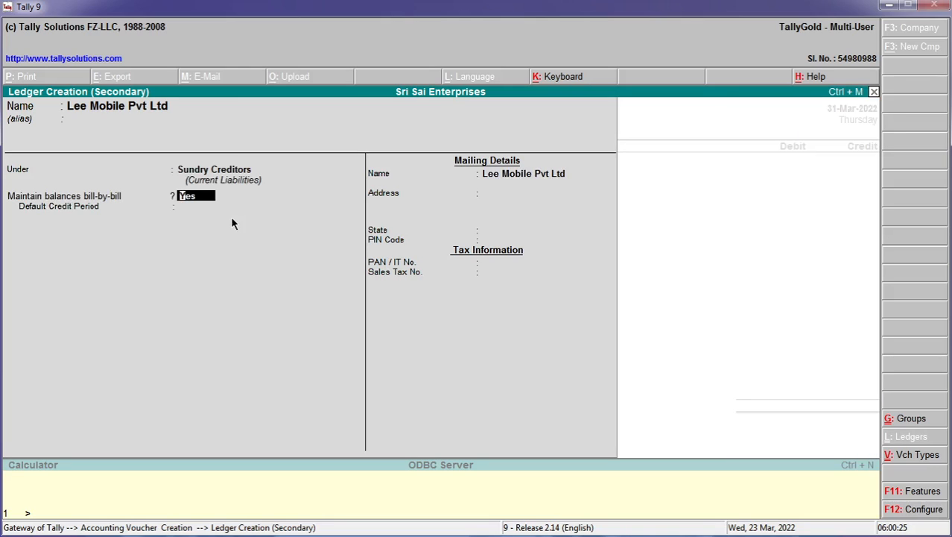
key(ctrl+a)
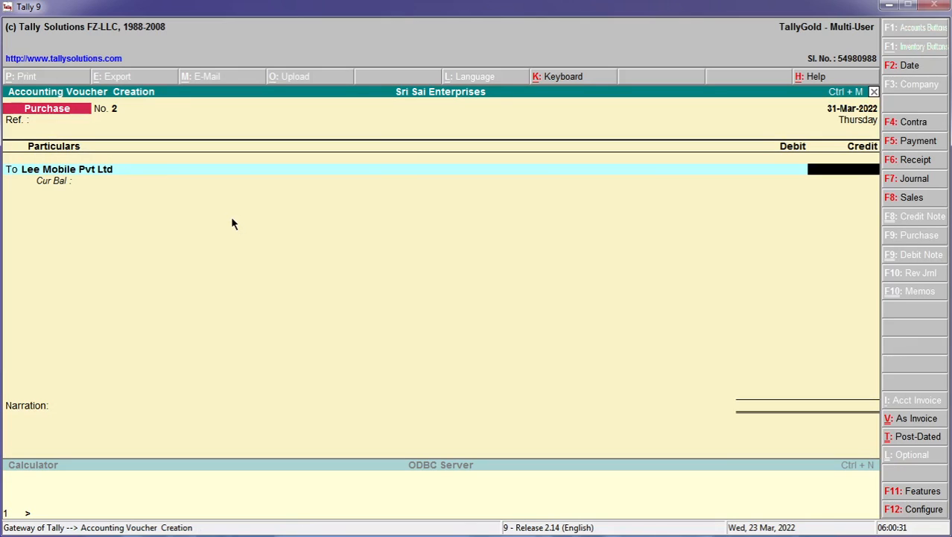
Credit Lee Mobile Pvt Ltd with 86,00,000 and allocate the full amount to bill reference New Ref 2
text(8600000)
key(Return)
key(Return)
key(Return)
key(Return)
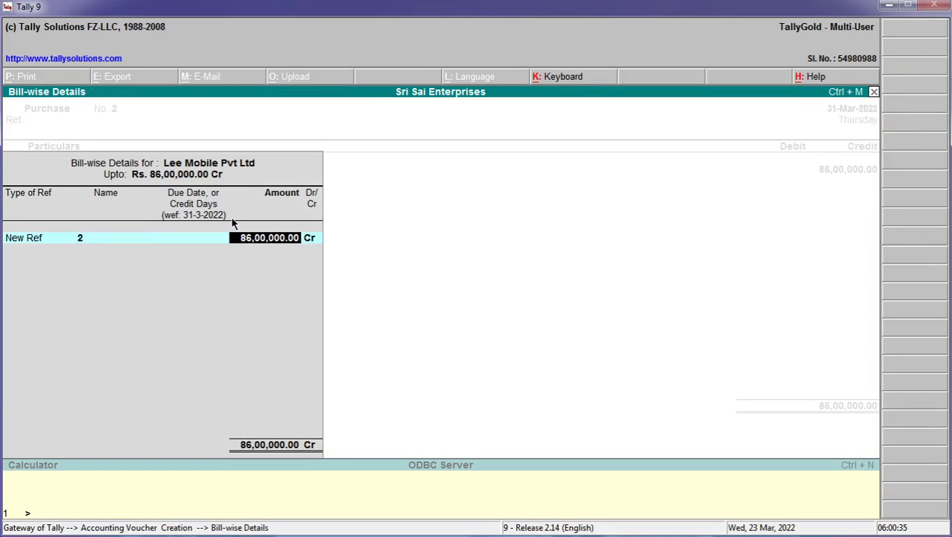
key(Return)
key(Return)
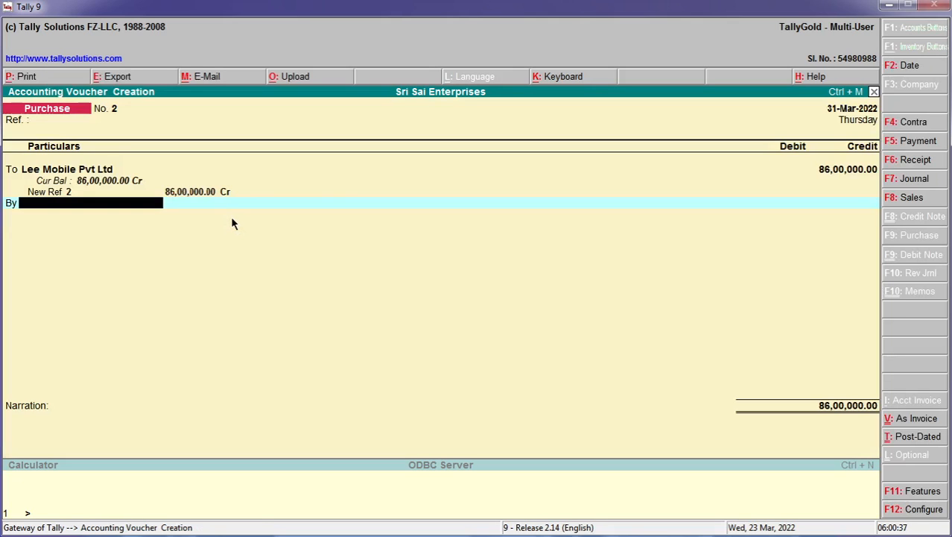
Check the invoice's grand total, then set the Lee Mobile Pvt Ltd credit and its New Ref 2 allocation to 96,32,000
click(852, 175)
key(alt+Tab)
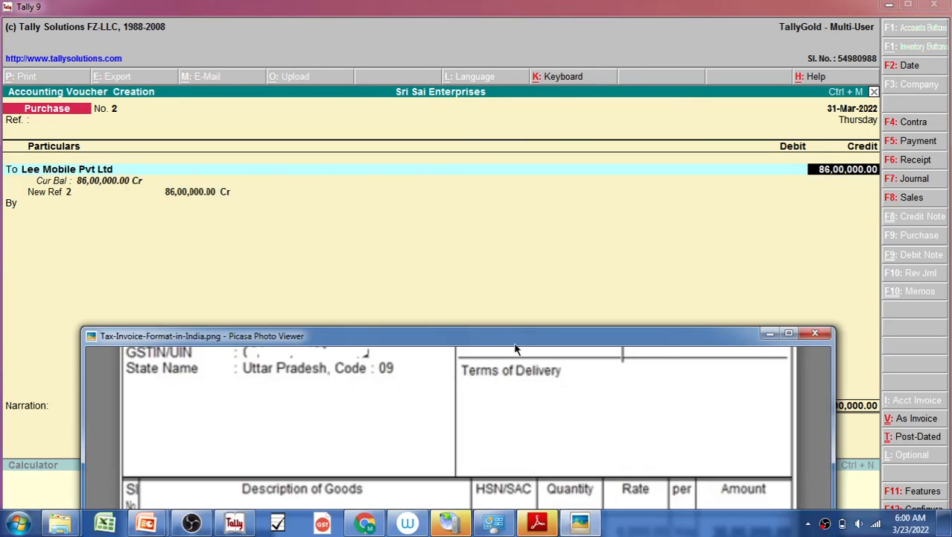
drag(532, 336, 541, 98)
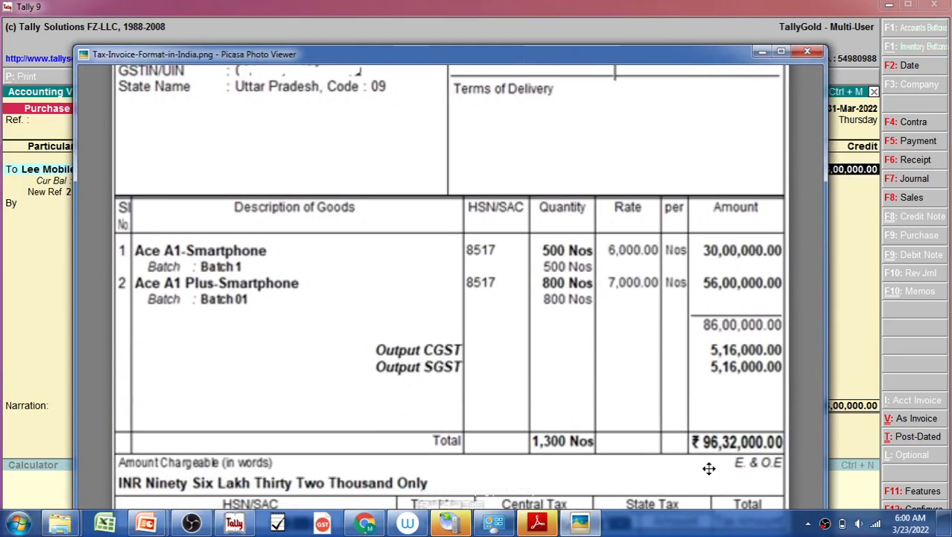
click(806, 479)
key(BackSpace)
text(963)
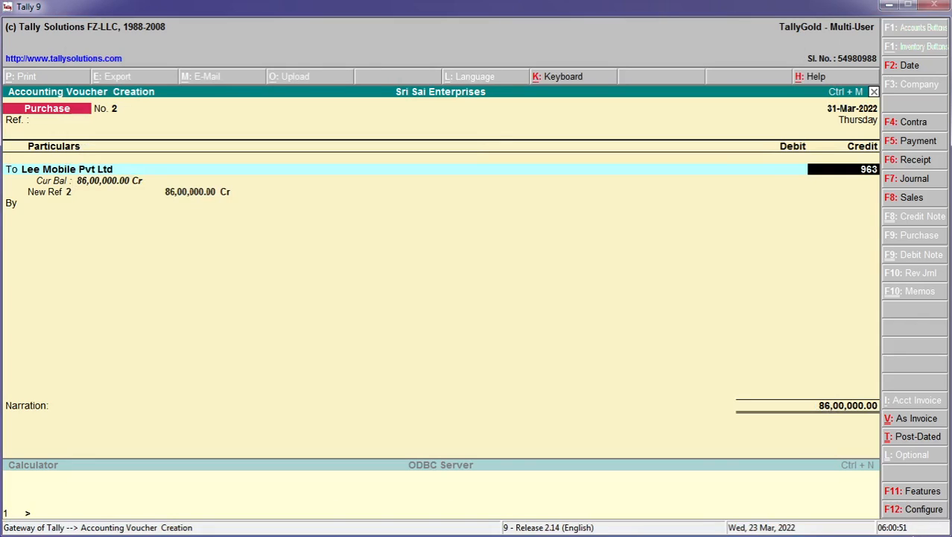
text(2000)
key(Return)
key(Return)
key(Return)
key(Return)
key(Return)
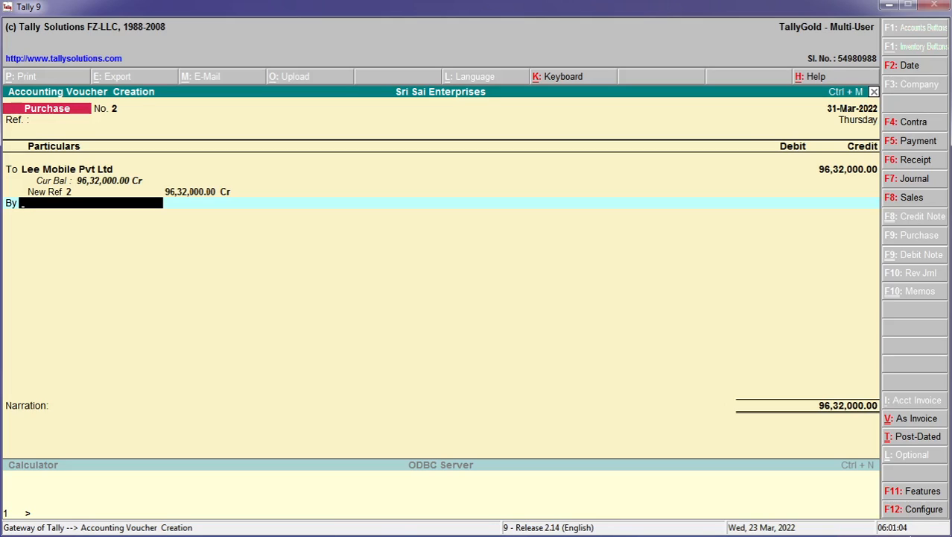
Debit Purchase A/c with 86,00,000 in the purchase voucher
text(Pu)
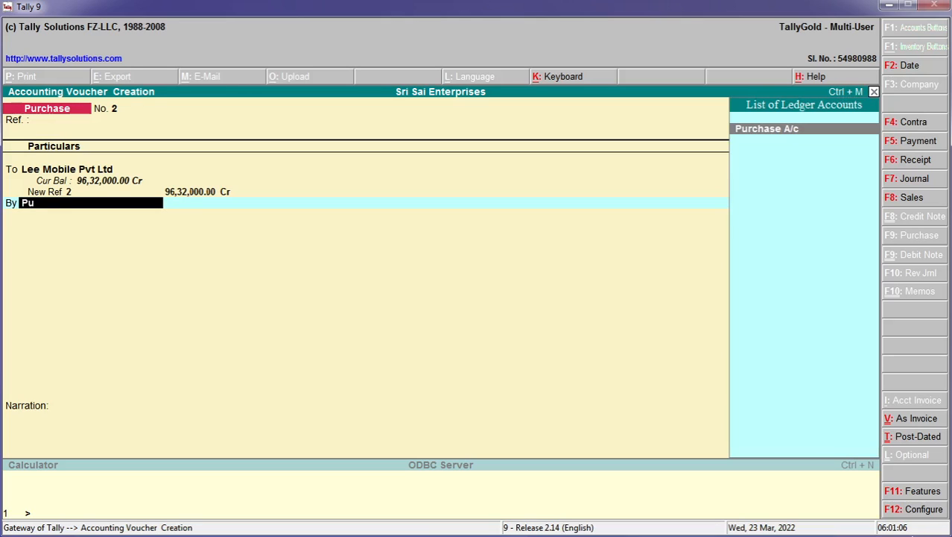
key(Return)
text(8)
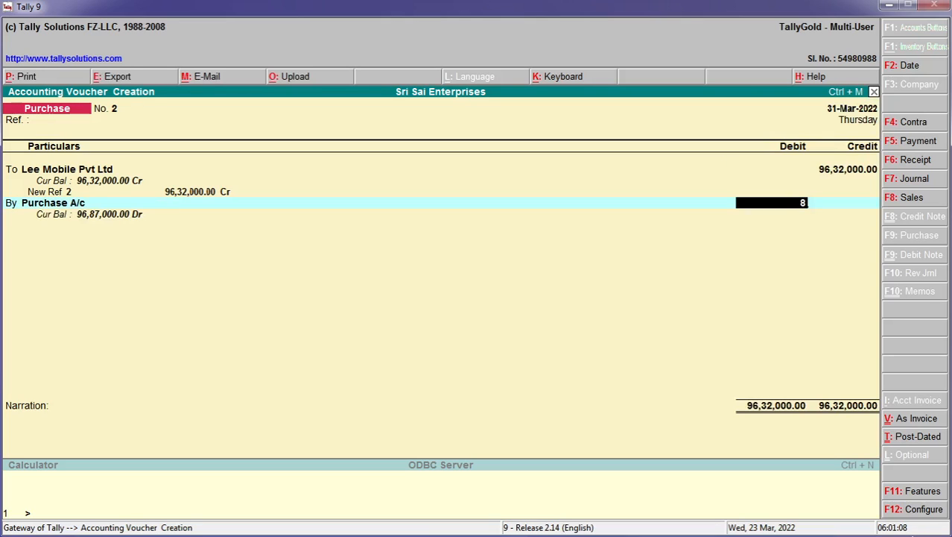
text(6,00,000)
key(Return)
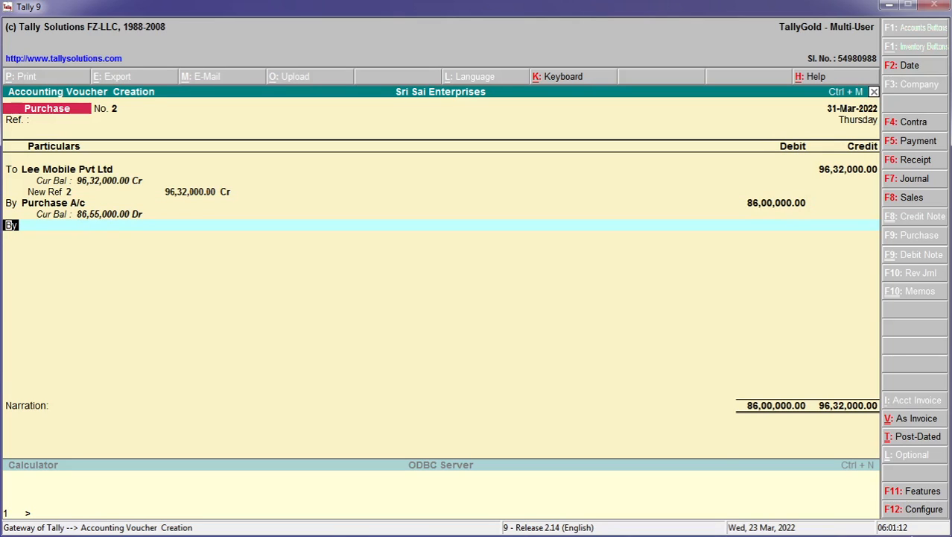
Create the ledger CGST A/C under Duties & Taxes with duty type Others for the voucher's second debit line
key(Return)
text(C)
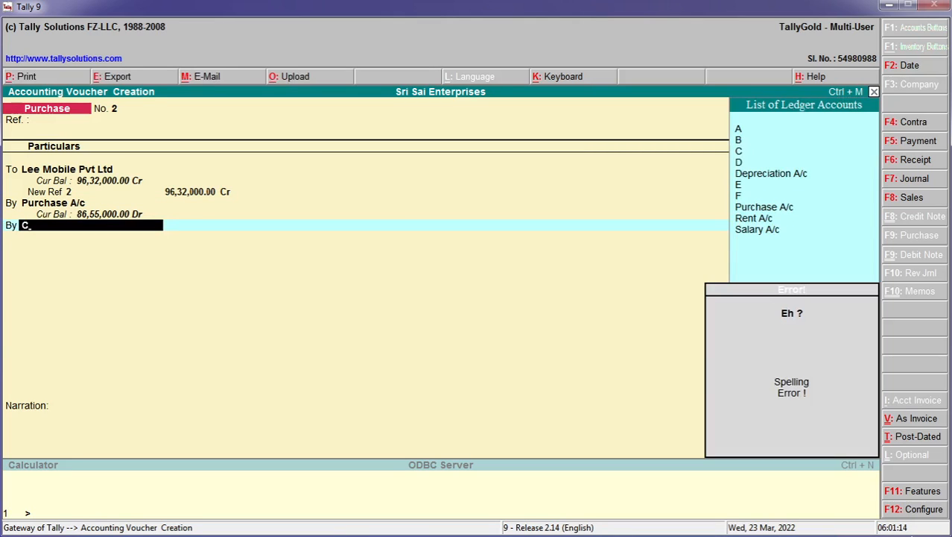
key(BackSpace)
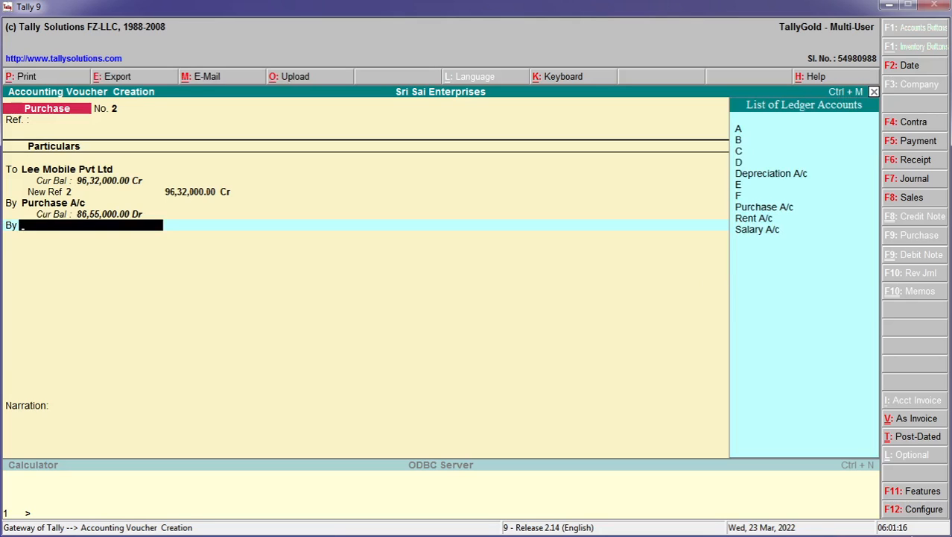
key(alt+c)
text(CGS)
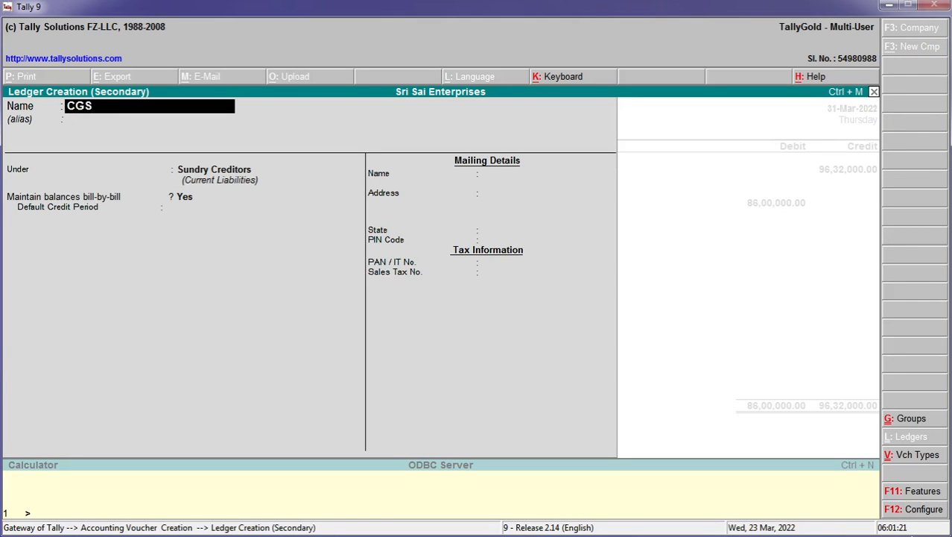
text(T A/C)
key(Return)
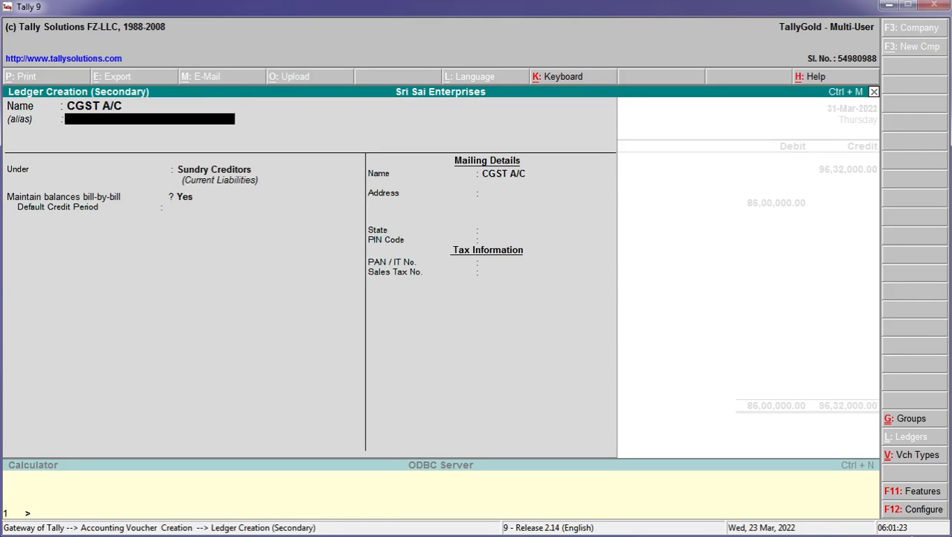
key(Return)
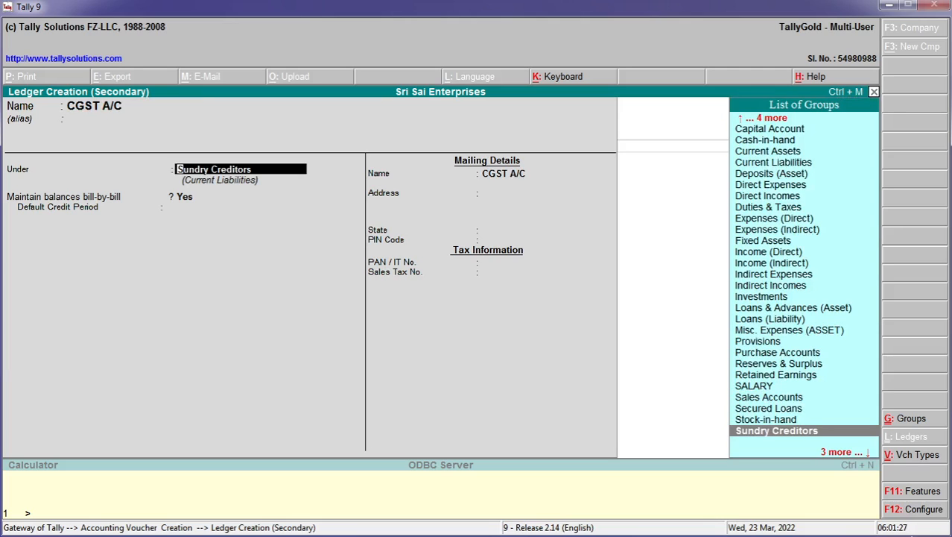
text(DU)
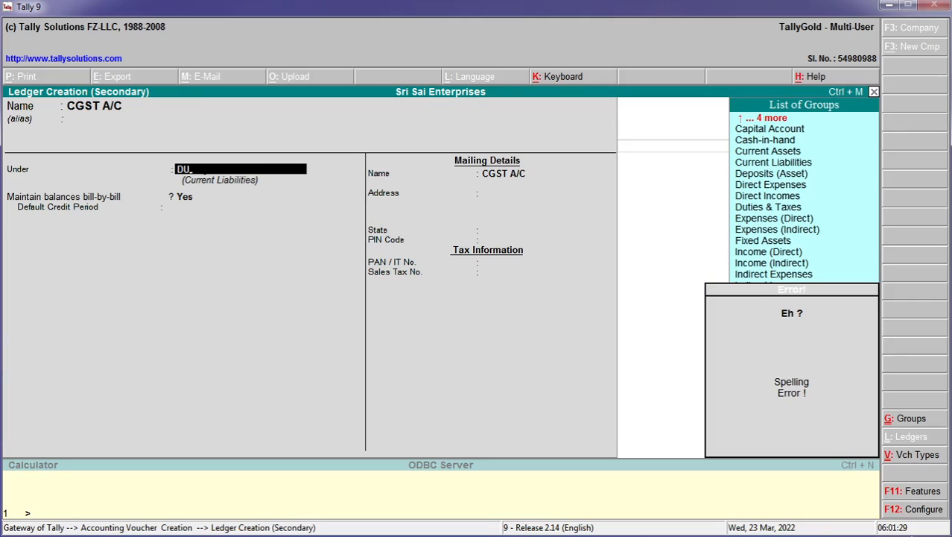
key(BackSpace)
text(U)
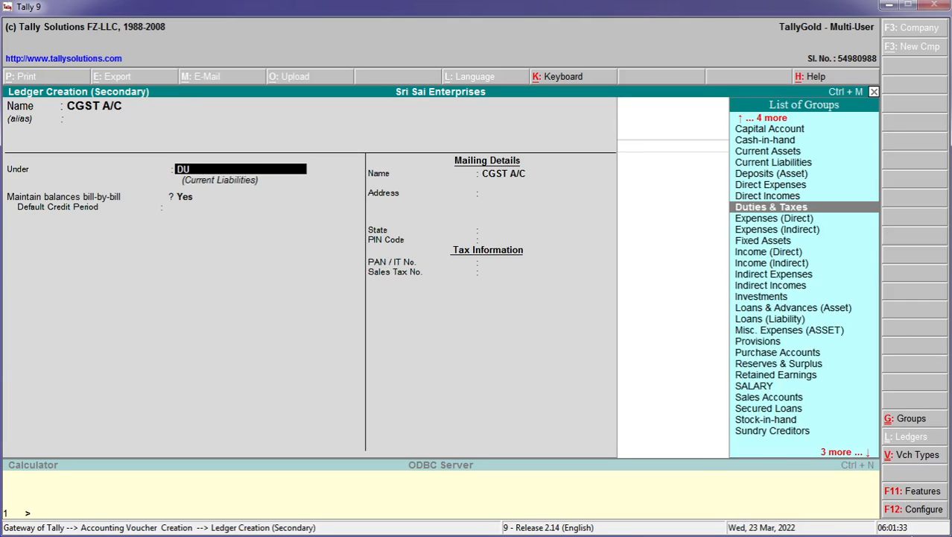
key(Return)
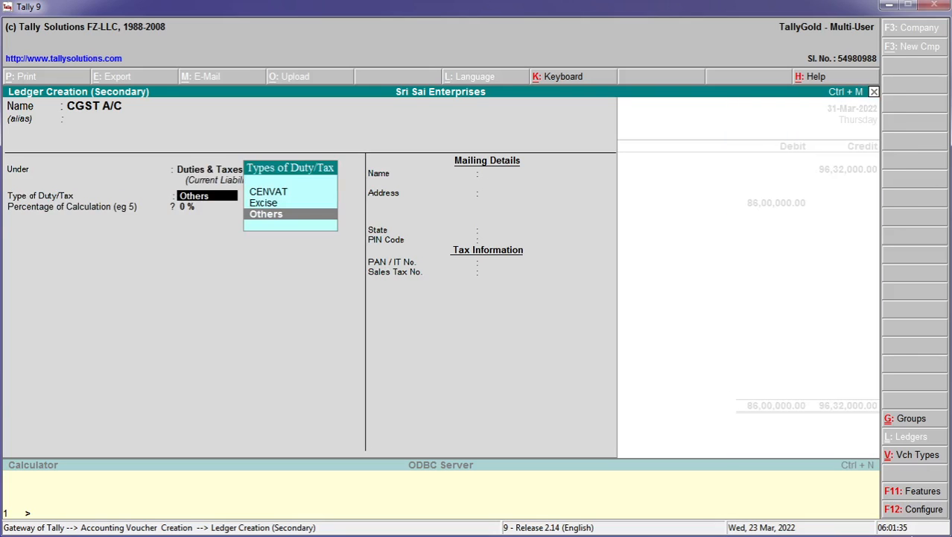
key(ctrl+a)
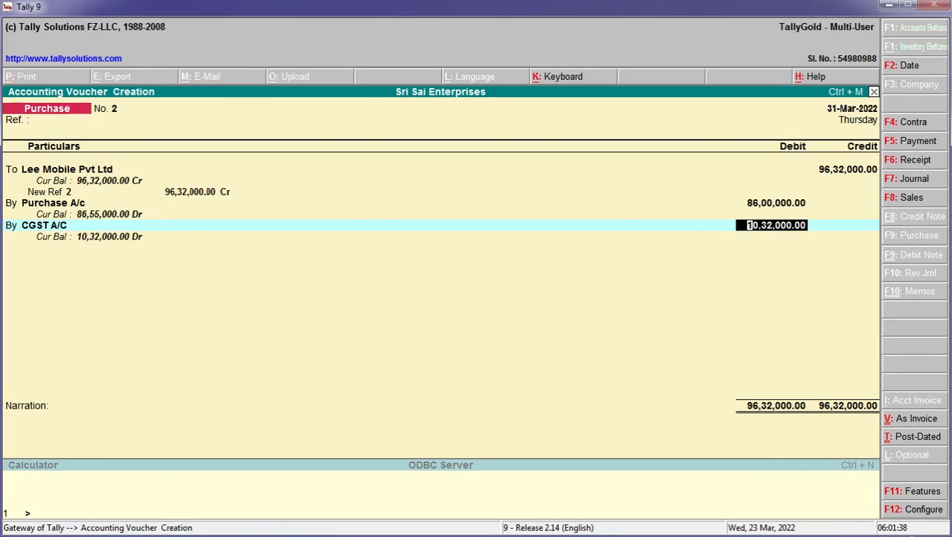
Check the CGST amount on the invoice and set the CGST A/C debit to 5,16,000
key(alt+Tab)
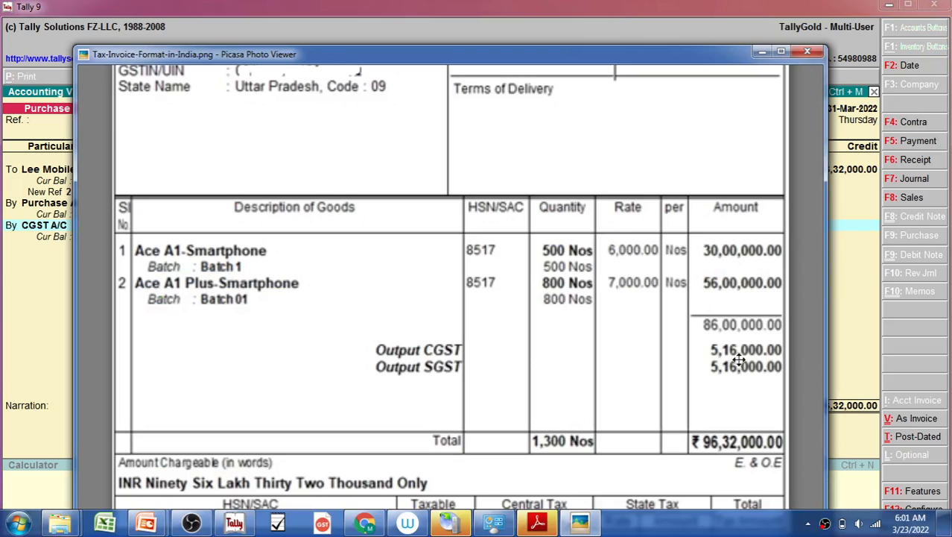
key(alt+Tab)
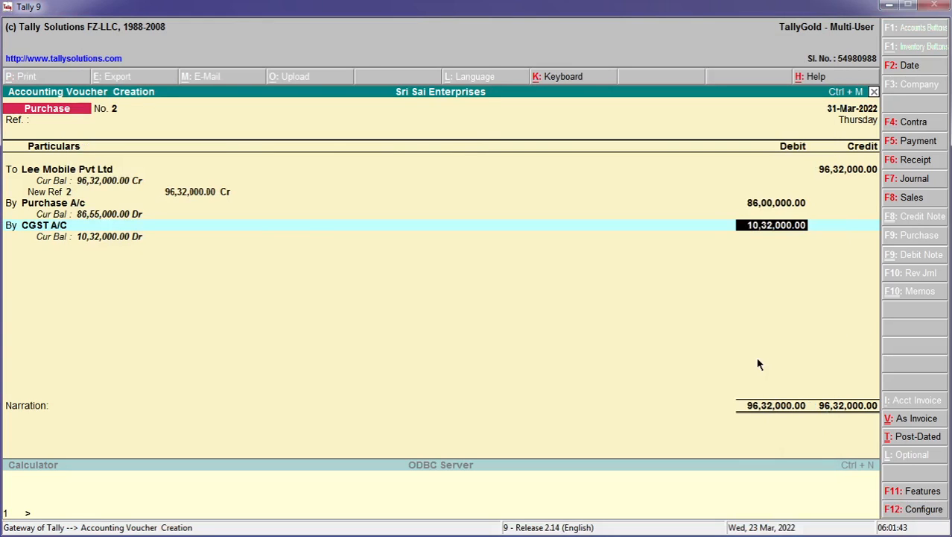
text(5,16,00)
text(0)
key(Return)
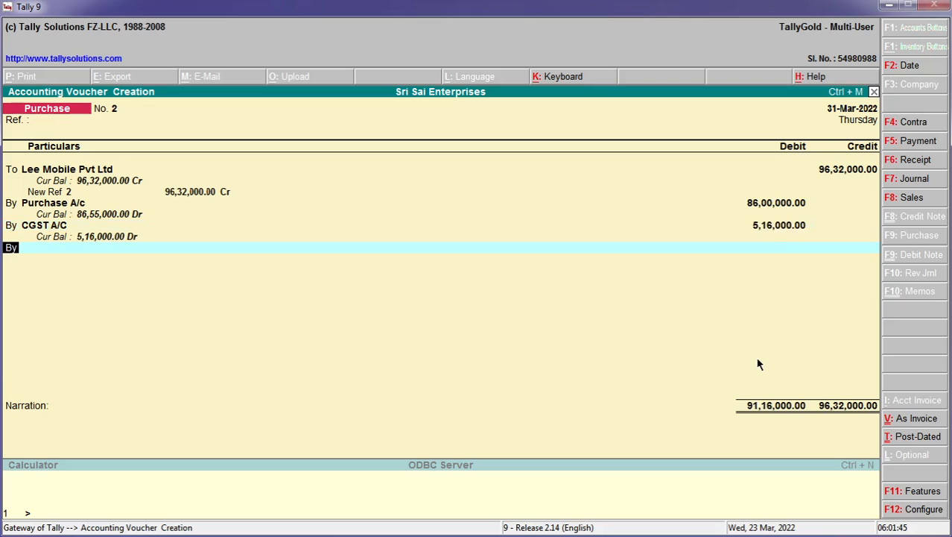
Create the ledger SGST A/C under Duties & Taxes for the purchase voucher's third debit line
key(Return)
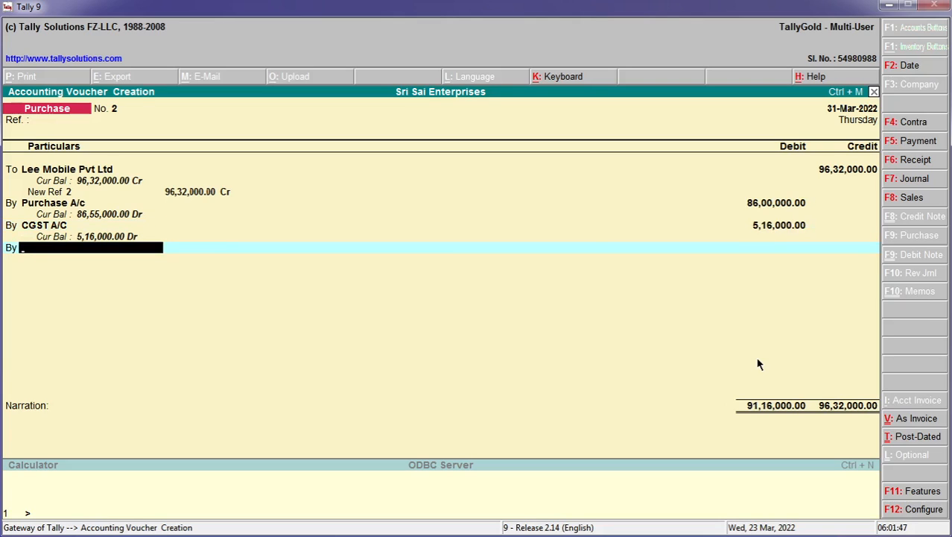
key(alt+c)
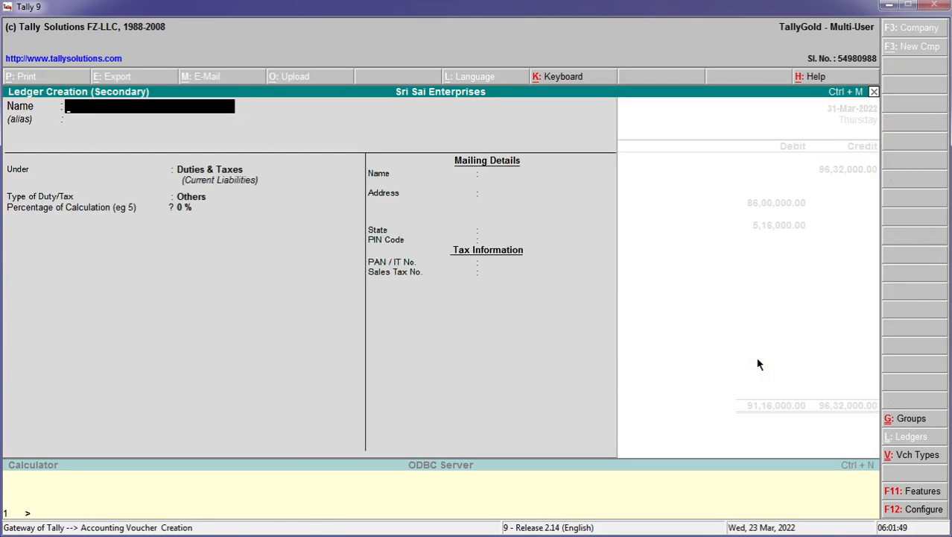
text(SGST A/C)
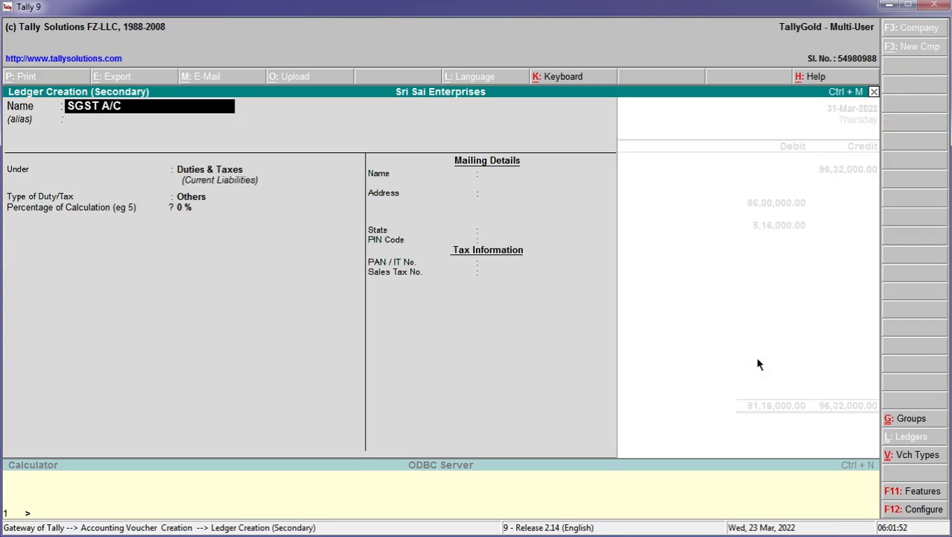
key(Return)
key(Return)
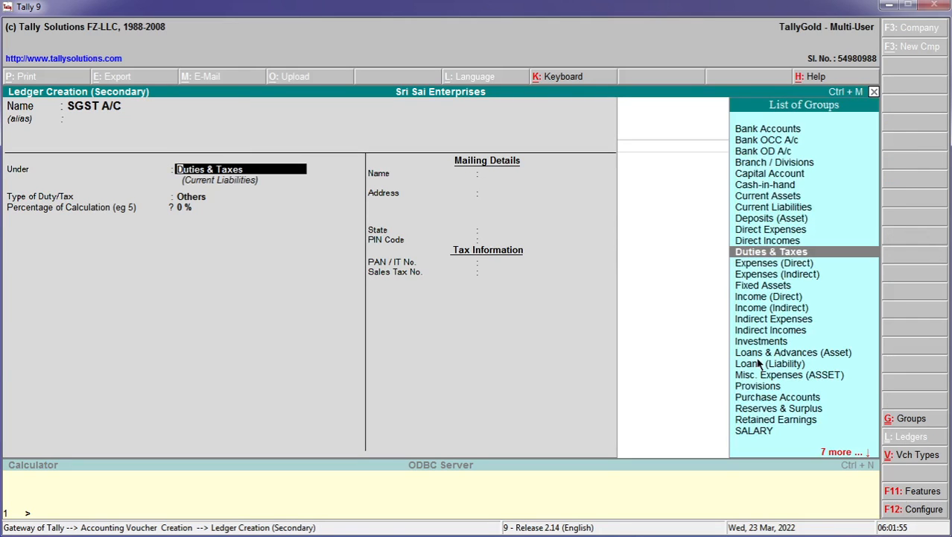
key(ctrl+a)
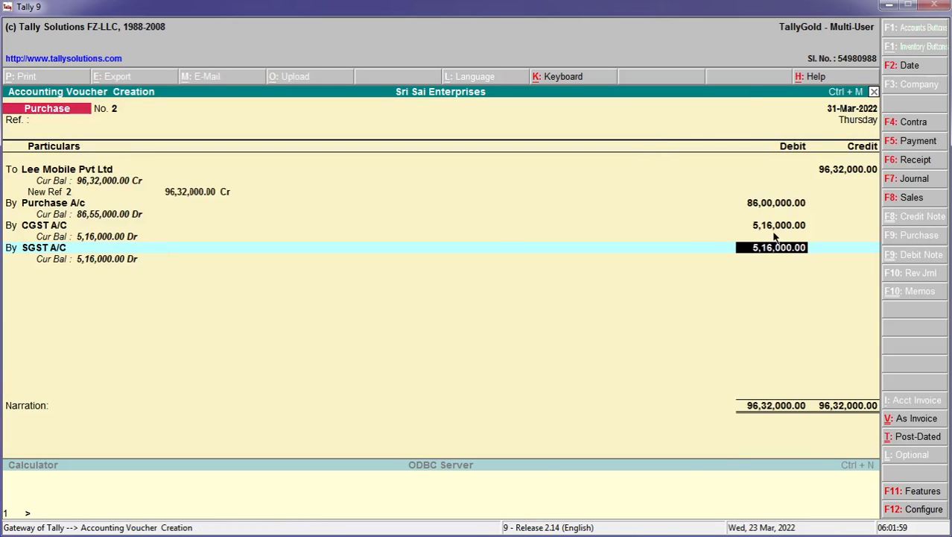
Check the date on the Lee Mobile invoice and set the purchase voucher date to 15-Apr-2021
key(alt+Tab)
drag(712, 187, 710, 295)
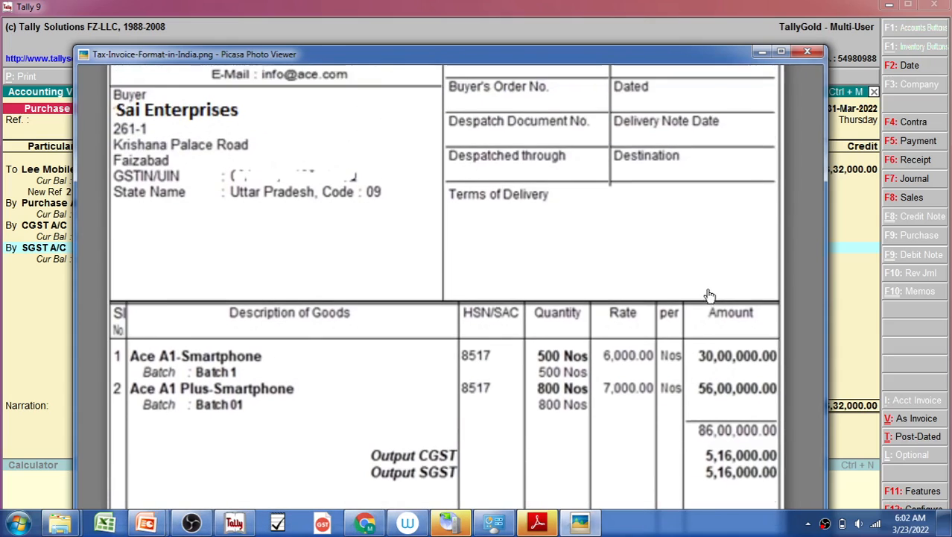
scroll(709, 295, up, 3)
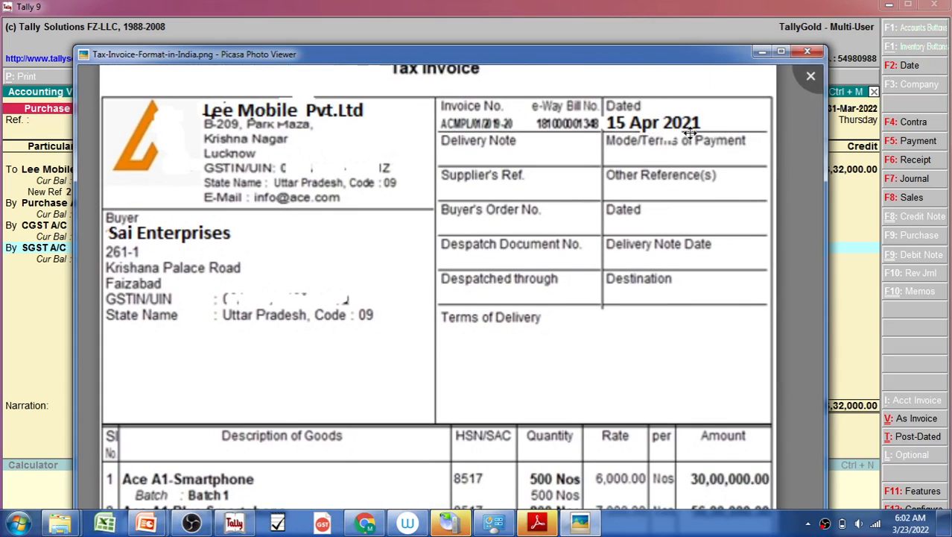
key(alt+Tab)
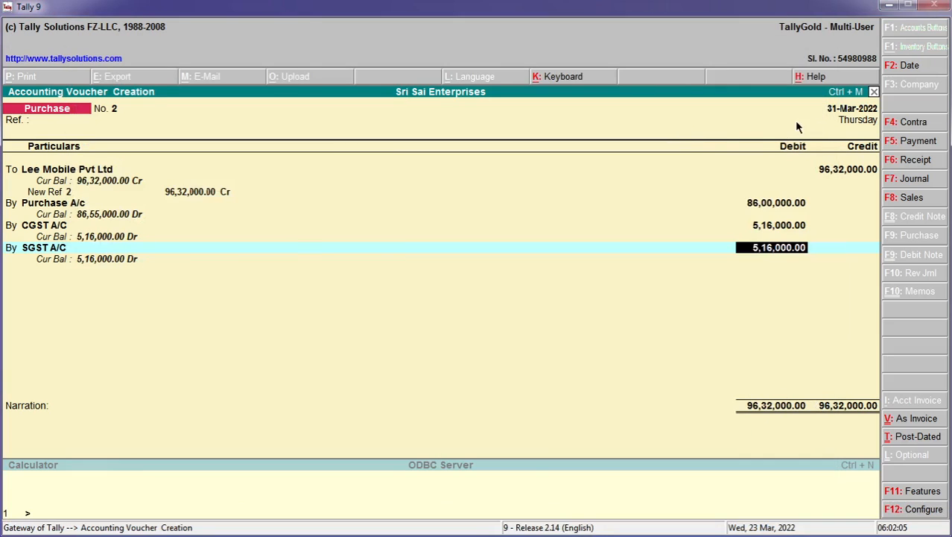
key(F2)
text(15)
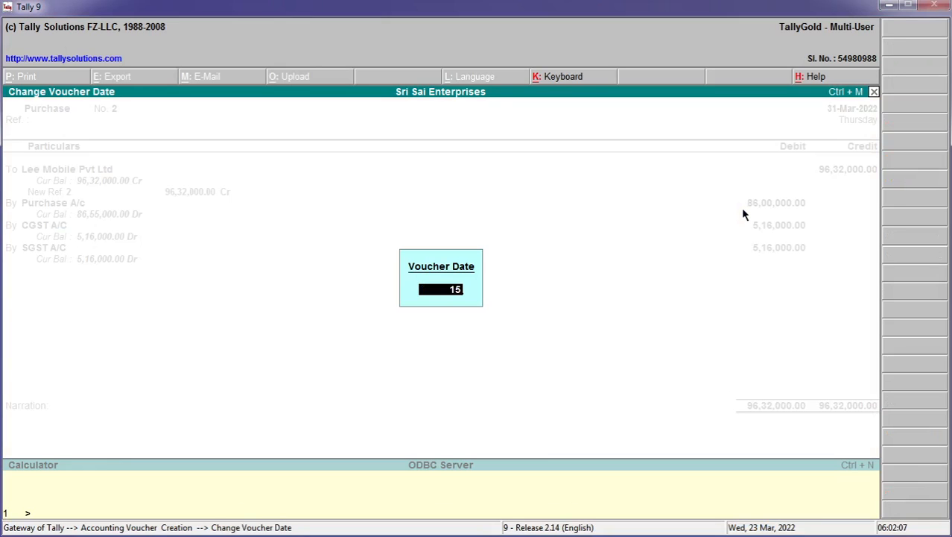
text(-04)
key(Return)
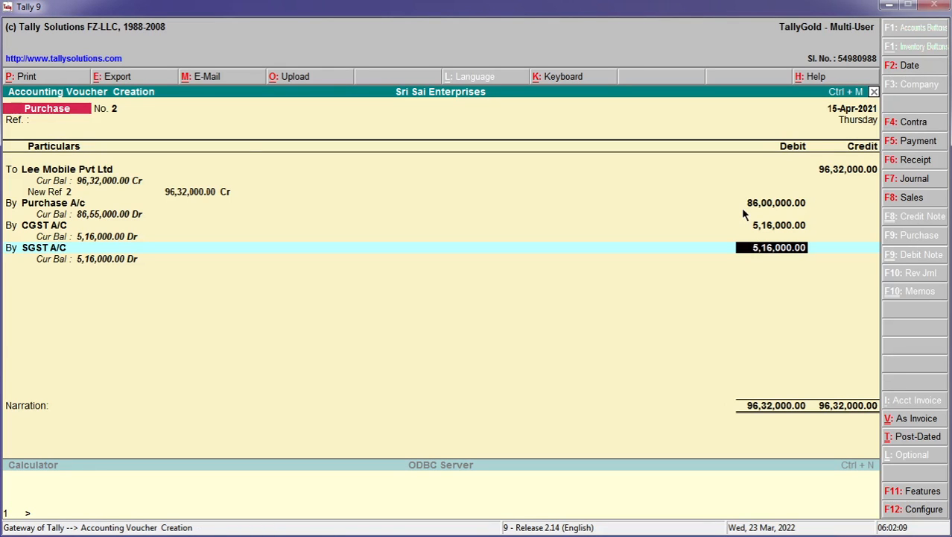
Accept the SGST A/C debit of 5,16,000, enter 20/2022 as the reference, and save the purchase voucher
key(alt+Tab)
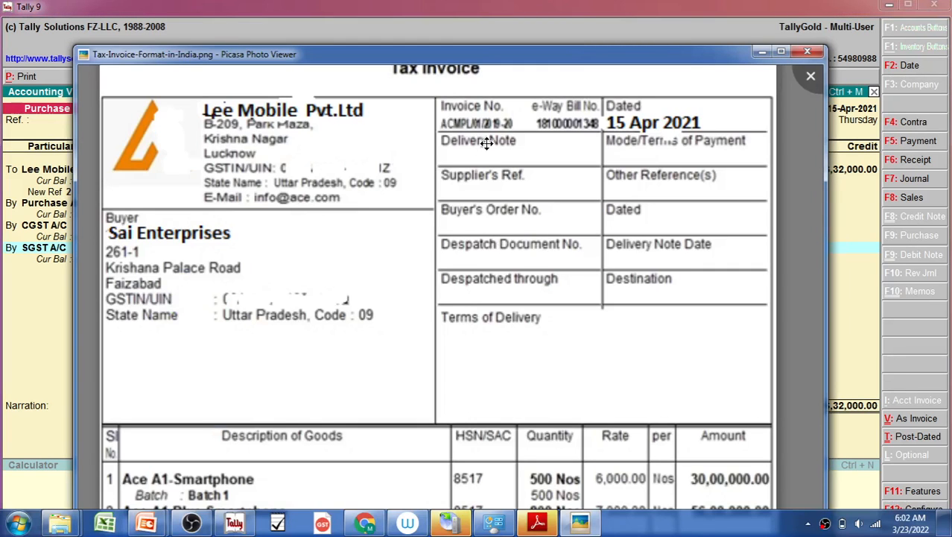
key(alt)
key(alt+Tab)
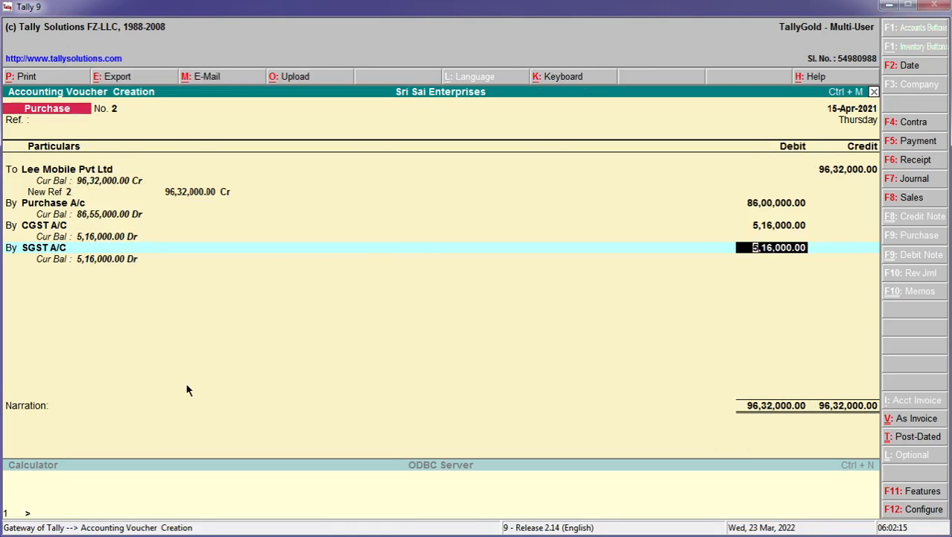
key(Return)
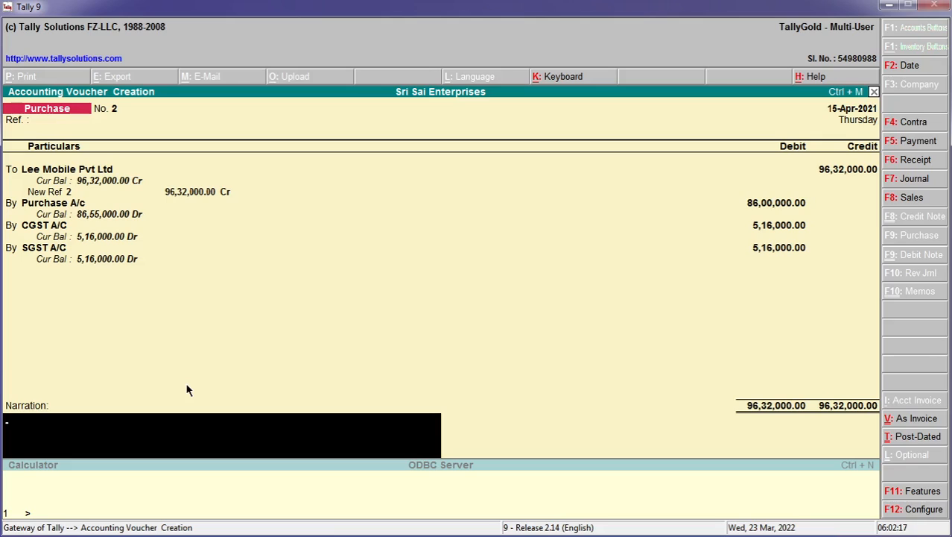
click(61, 121)
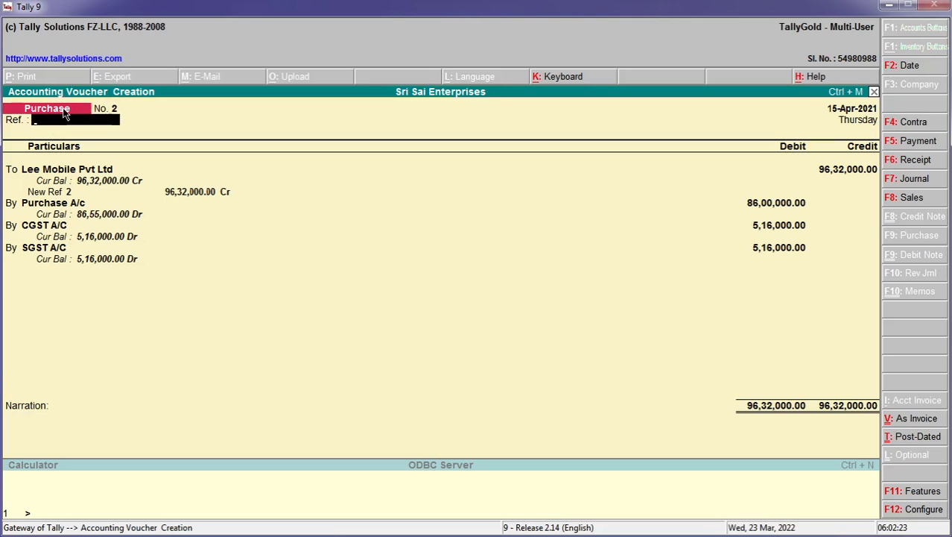
text(20 /2022)
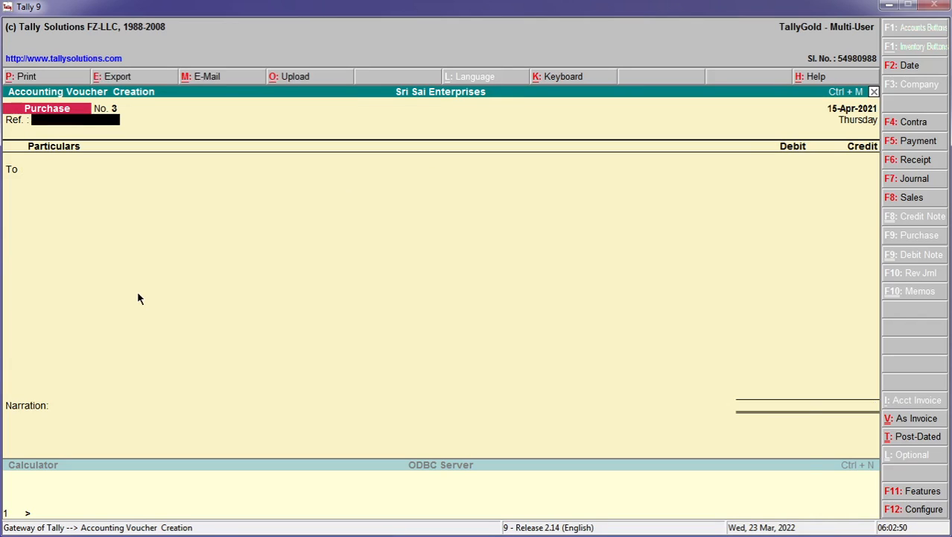
key(Escape)
key(y)
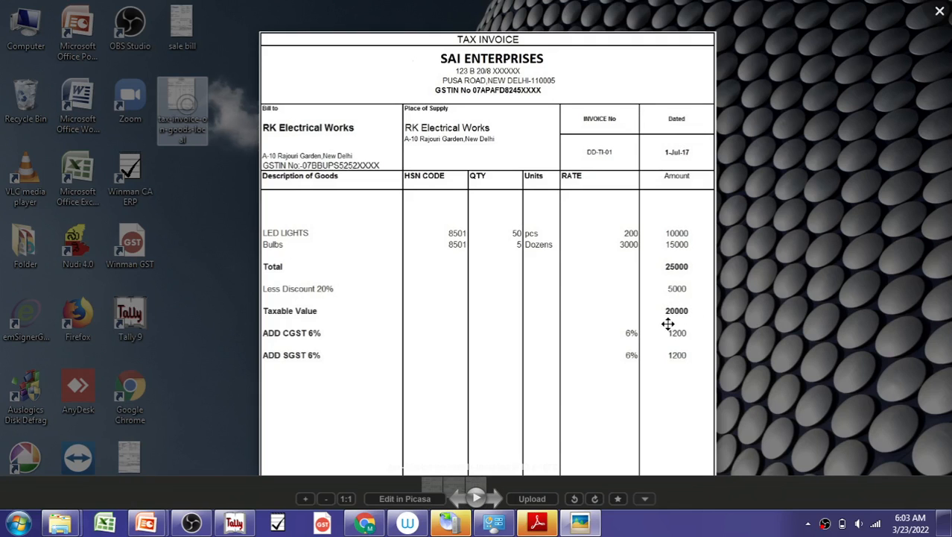
Review the amounts on the RK Electrical Works tax invoice, then open a sales voucher in Tally 9 in debit/credit voucher mode
mouse_move(640, 336)
mouse_down()
mouse_move(634, 259)
mouse_move(676, 187)
mouse_up()
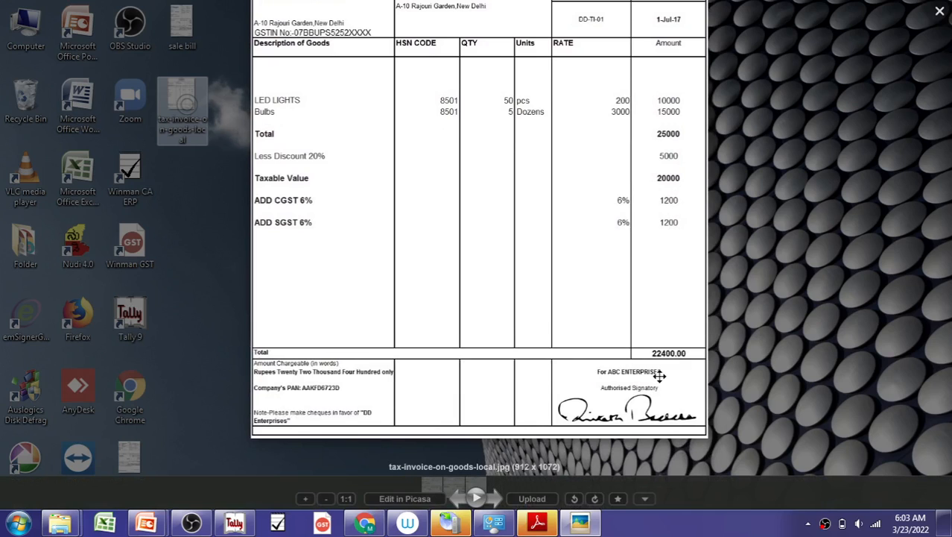
drag(660, 372, 659, 371)
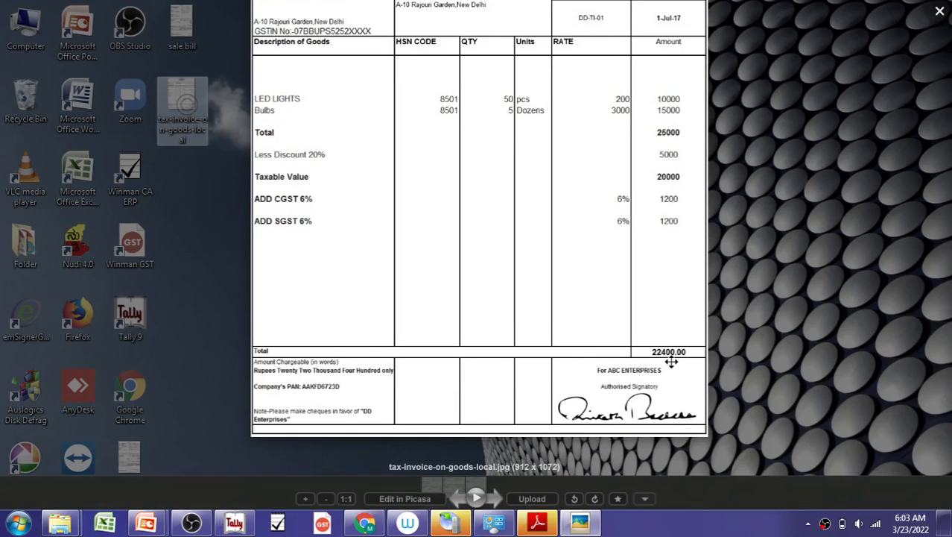
drag(635, 304, 638, 385)
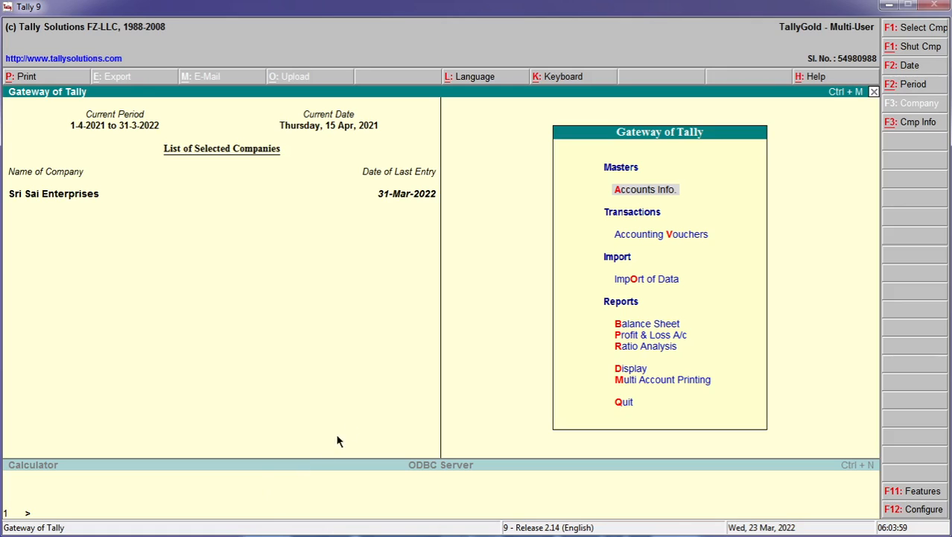
click(686, 237)
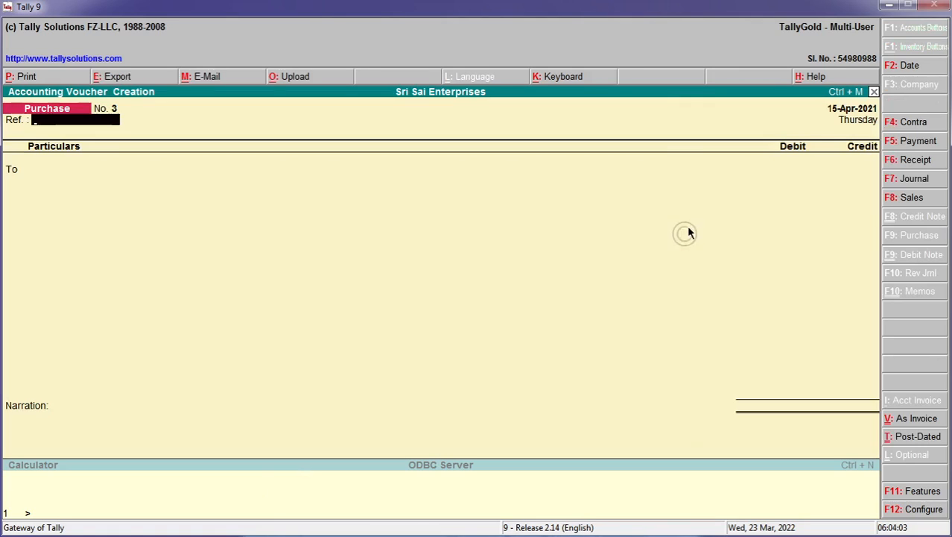
click(923, 201)
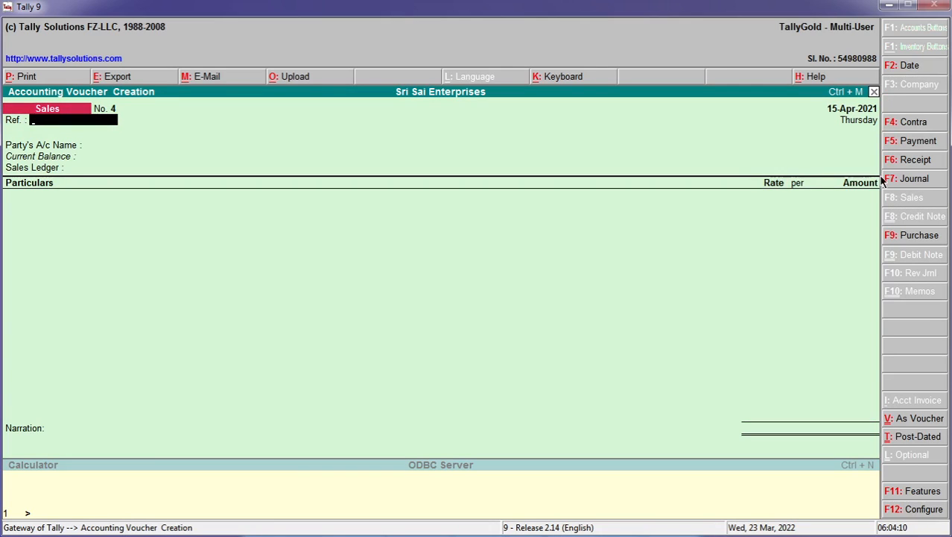
key(ctrl+v)
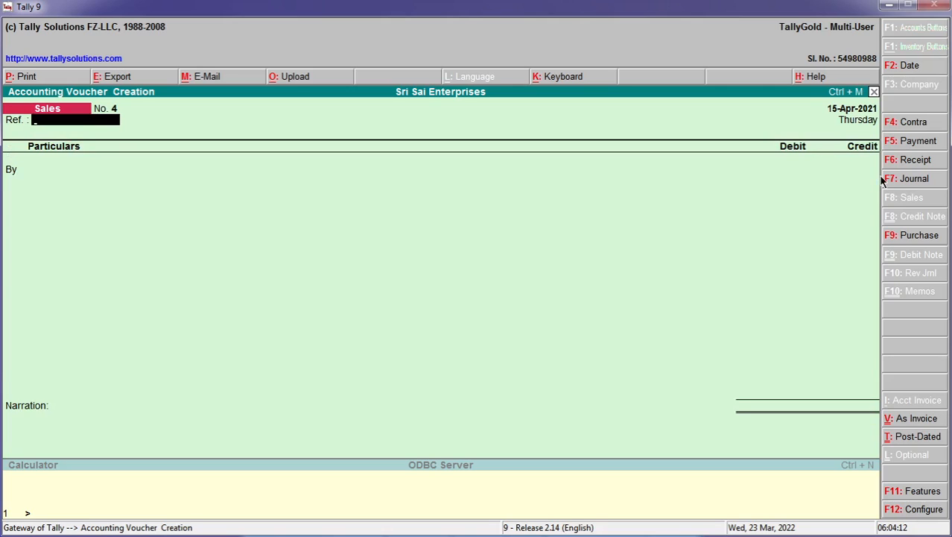
Check the date on the RK Electrical Works invoice and set the sales voucher date to 1-Jul-2021
key(alt+Tab)
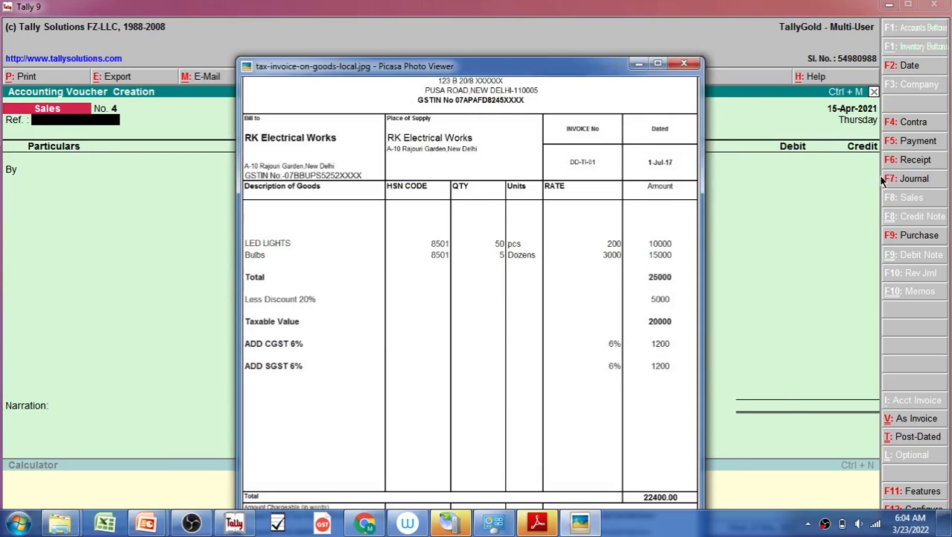
key(alt+Tab)
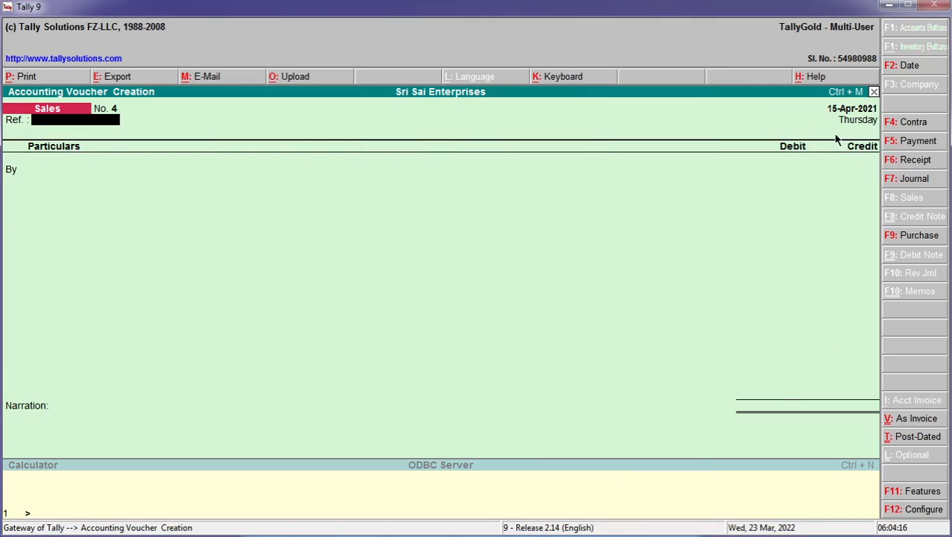
key(F2)
text(1/)
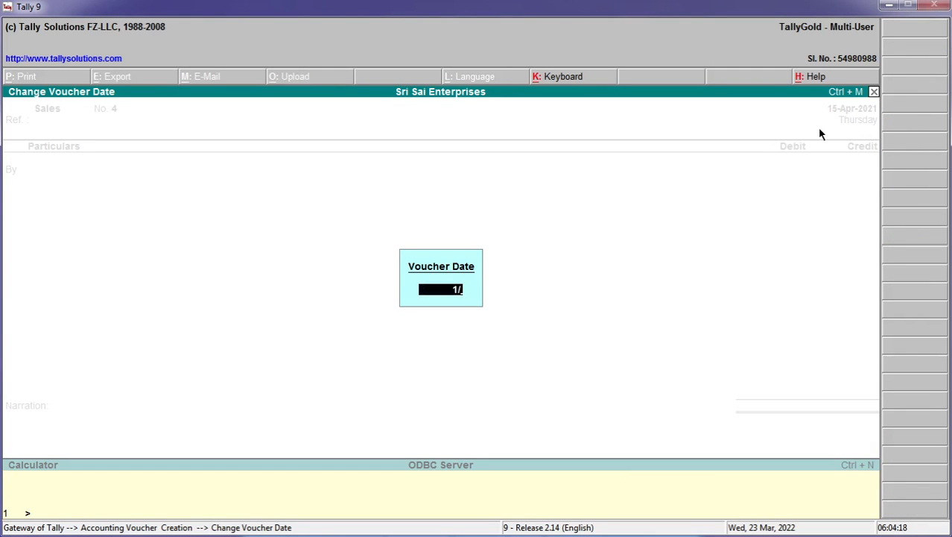
text(7)
key(Return)
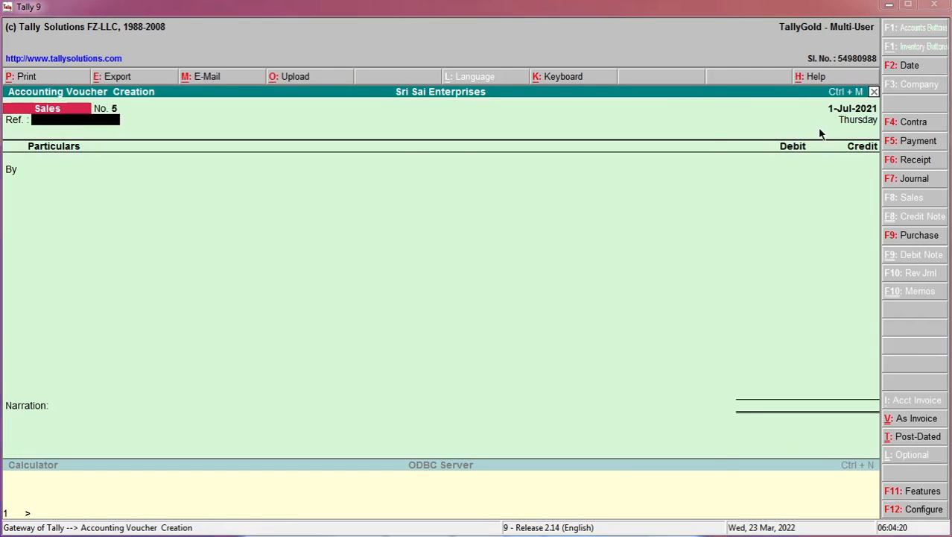
Check the invoice number and enter 01 as the sales voucher's reference
key(alt+Tab)
key(alt+Tab)
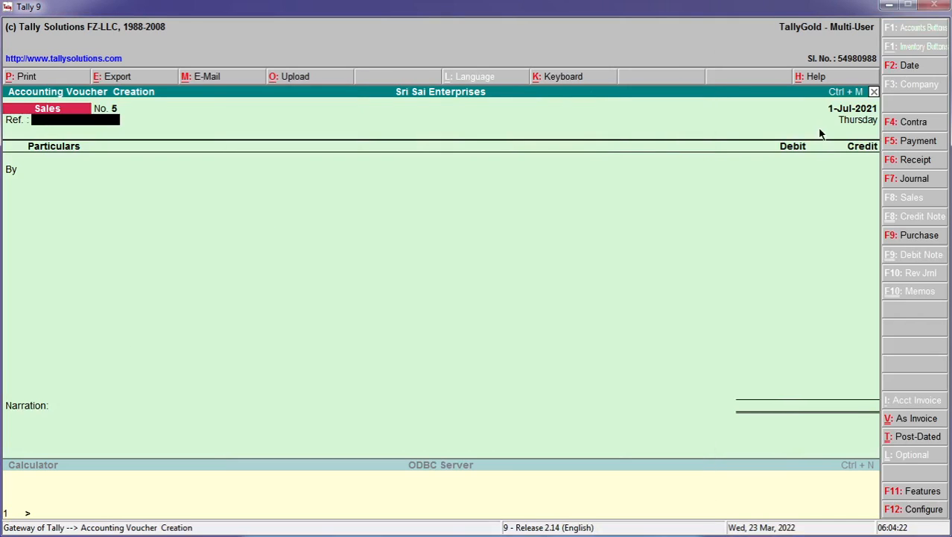
text(01)
key(Return)
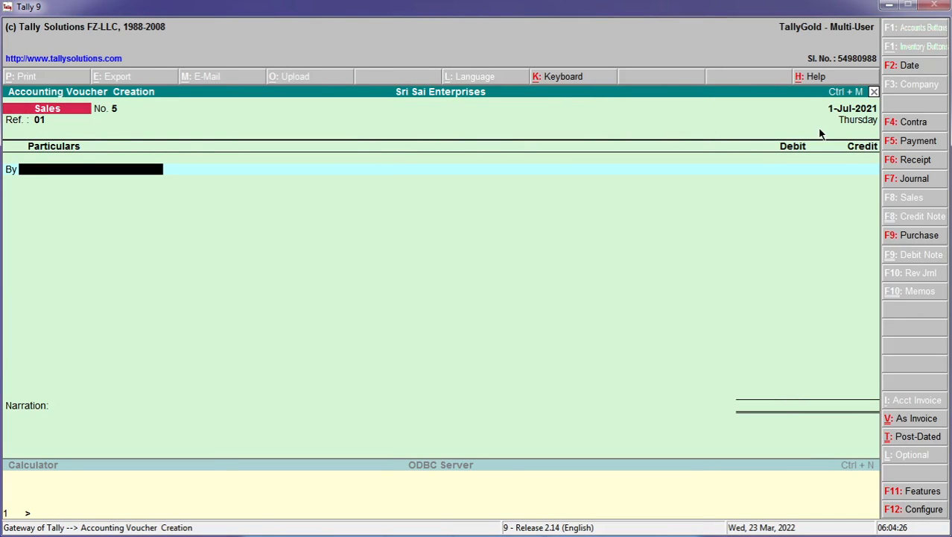
Check the customer name on the invoice and create a ledger named R K Electrical Works under Sundry Debtors for the sales voucher
key(alt+Tab)
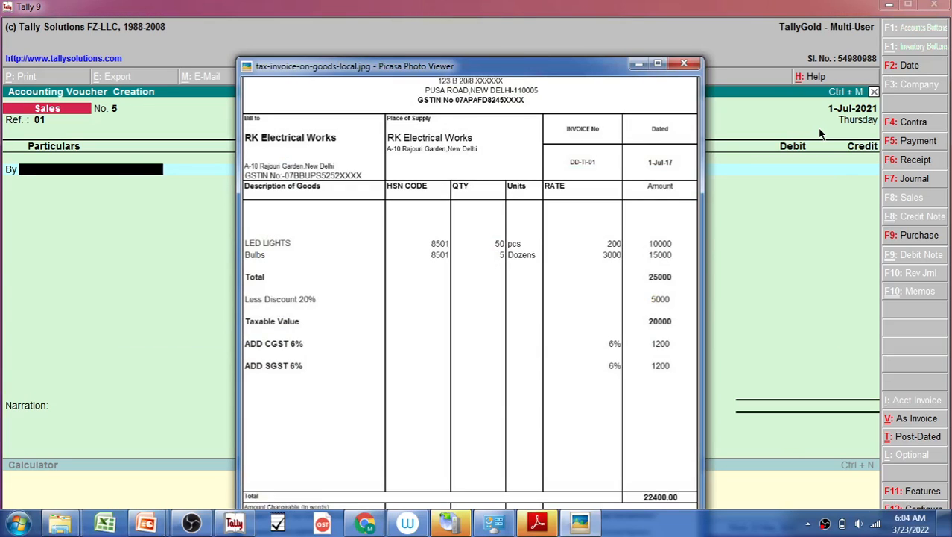
key(alt+Tab)
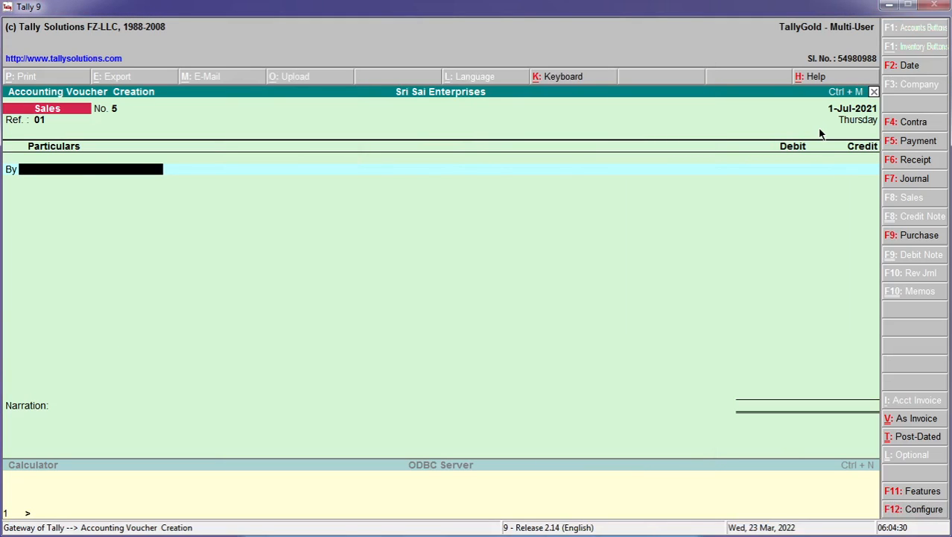
key(alt+c)
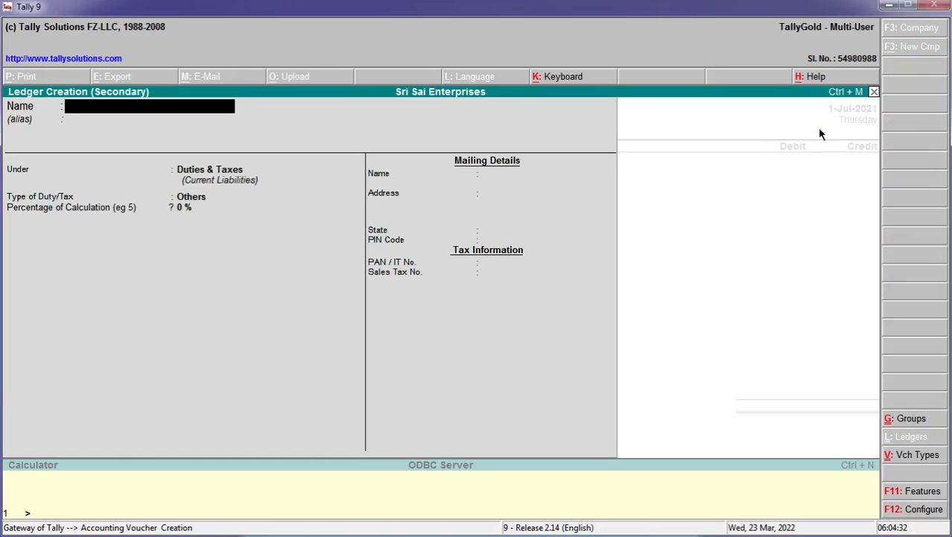
text(R K)
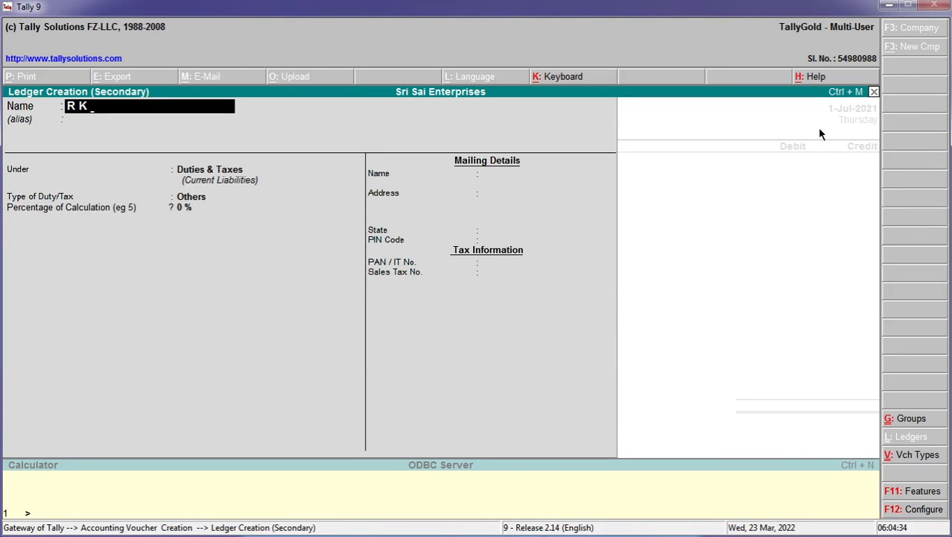
text( ELEctrical Works)
key(Return)
key(Return)
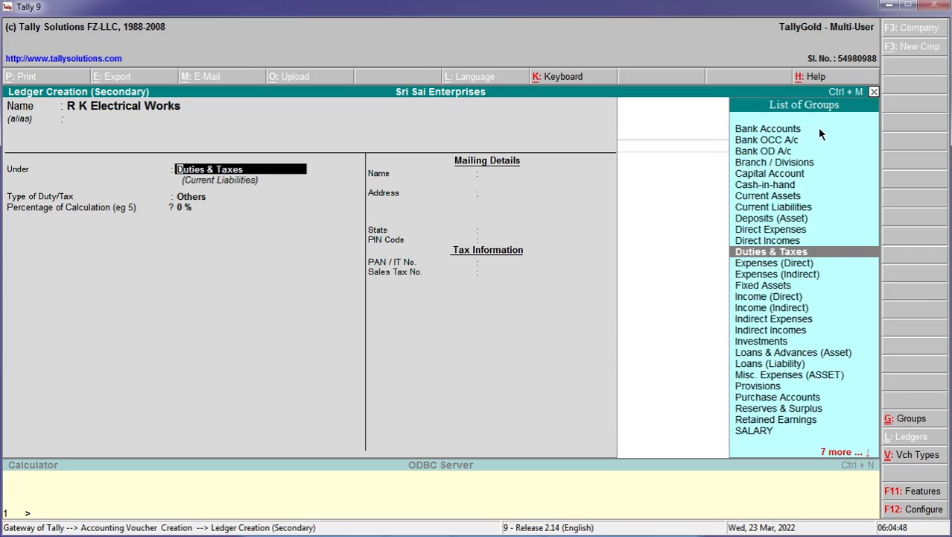
text(Sun)
key(Down)
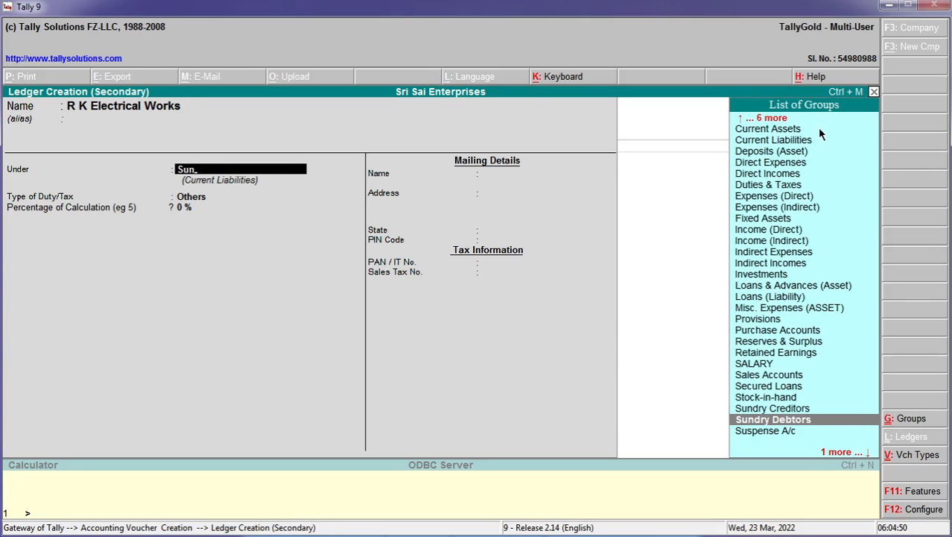
key(Return)
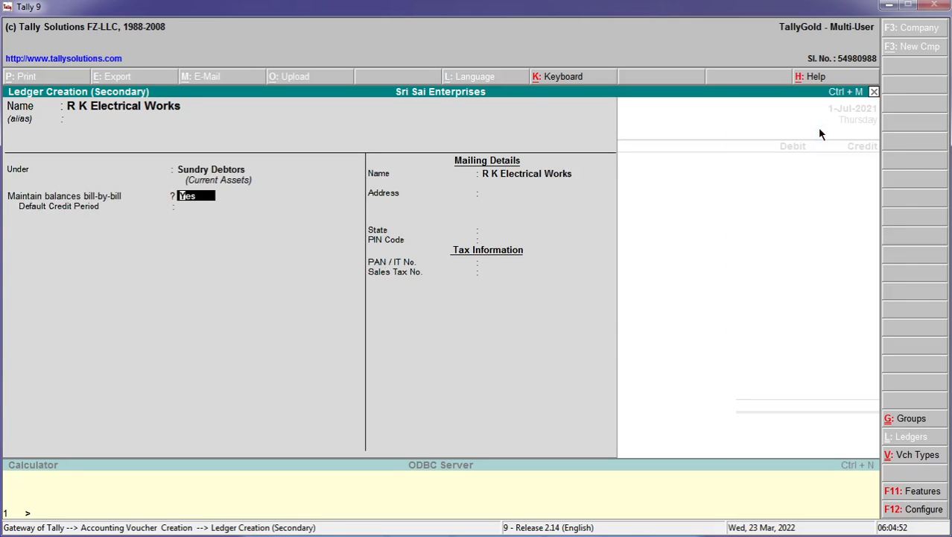
key(ctrl+a)
Check the invoice total, debit R K Electrical Works with 22,400, and accept the amount as New Ref 5
key(alt+Tab)
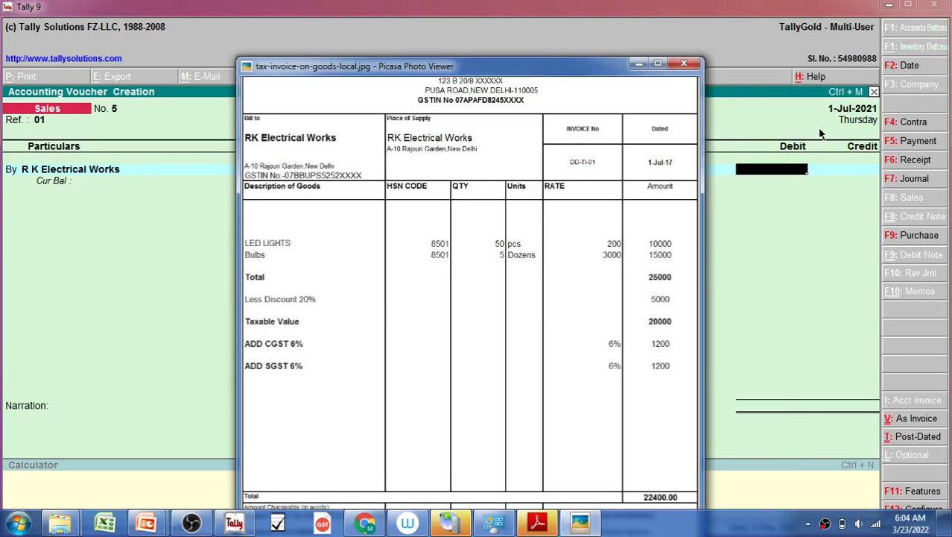
mouse_move(651, 464)
mouse_down()
mouse_move(635, 363)
mouse_move(654, 326)
mouse_up()
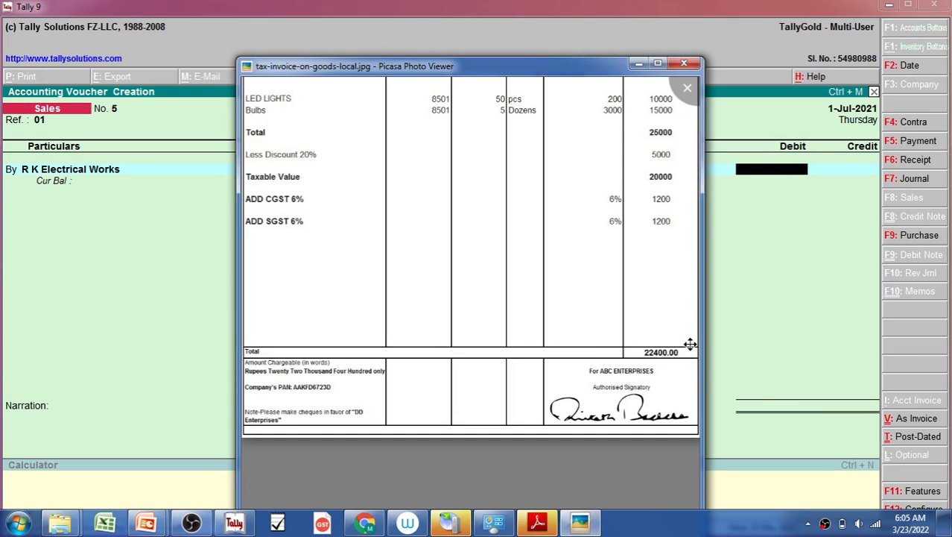
key(alt+Tab)
text(22,40)
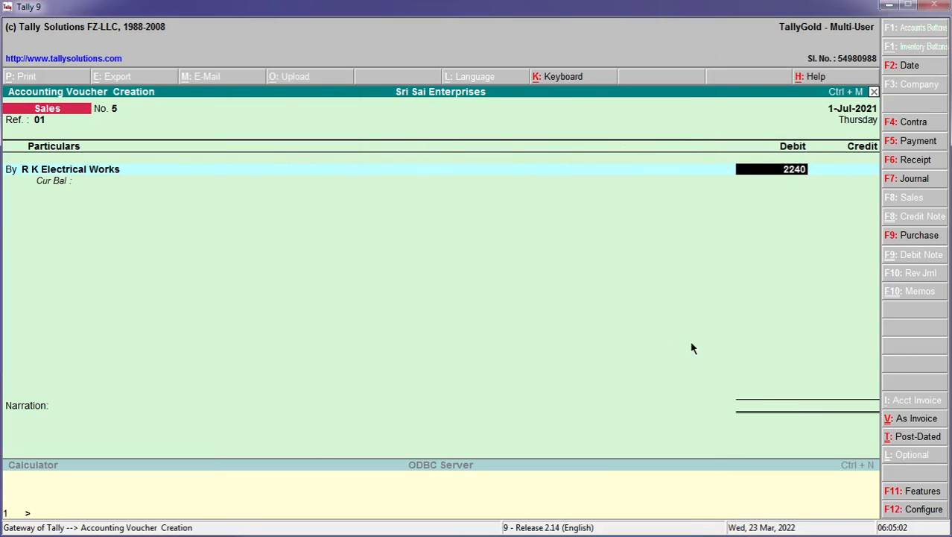
text(0)
key(Return)
key(Return)
key(Return)
key(Return)
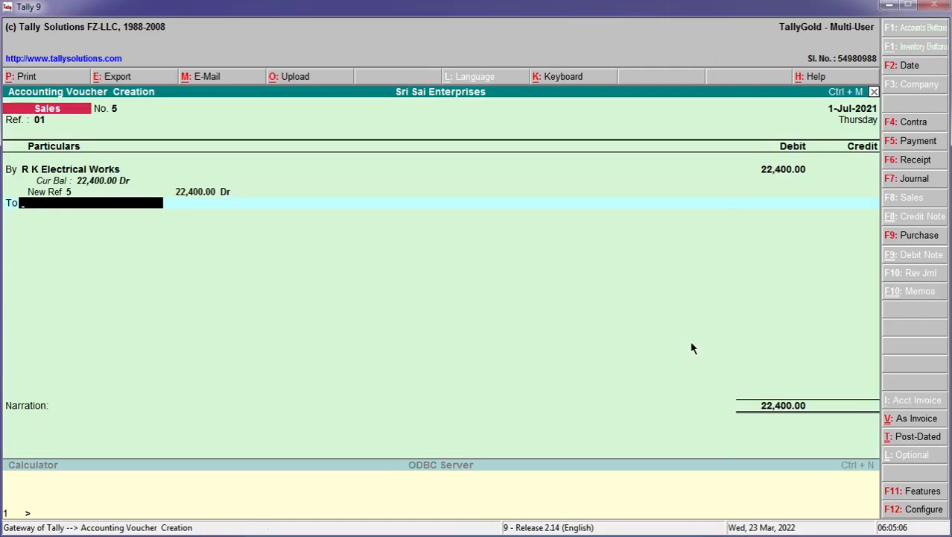
Check the taxable value on the invoice and credit Sales A/c with 20,000 in the sales voucher
text(Sa)
key(Return)
key(alt+Tab)
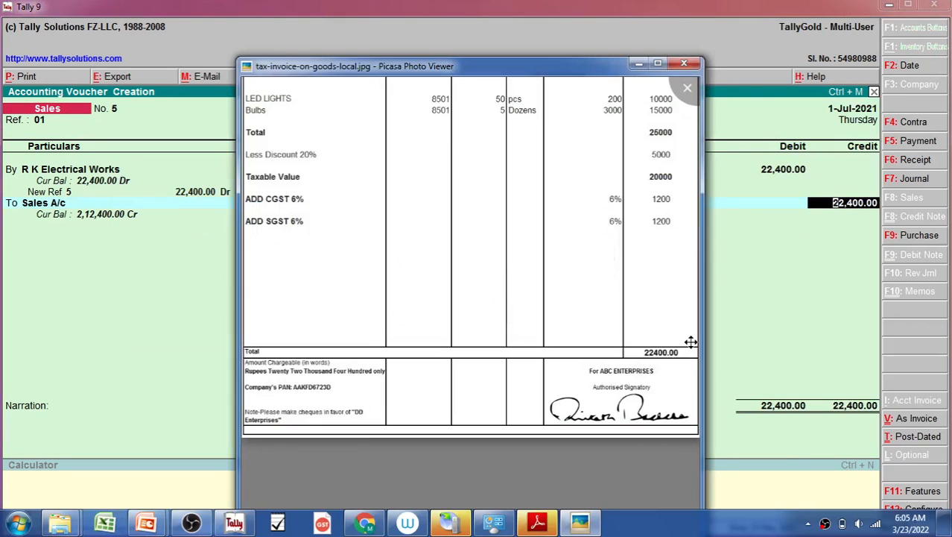
key(alt+Tab)
text(20)
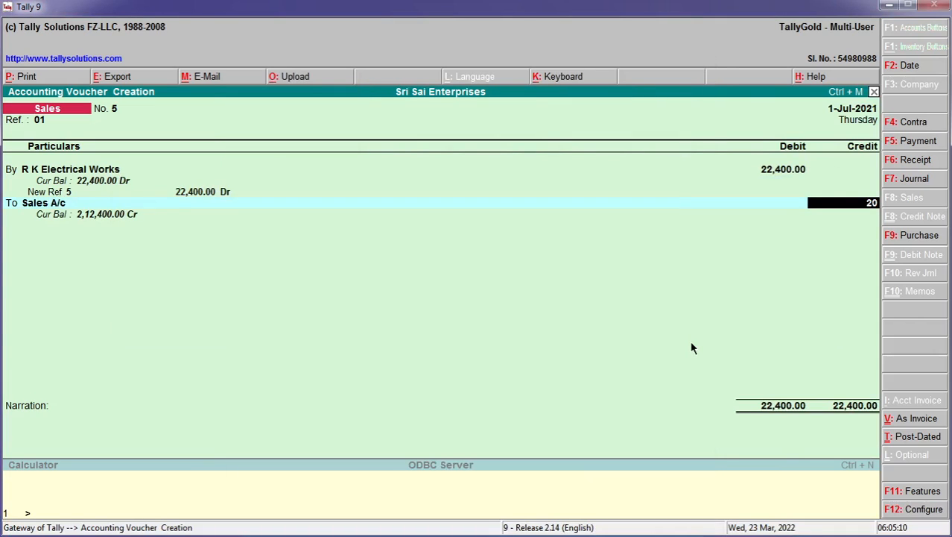
text(,00000)
key(Return)
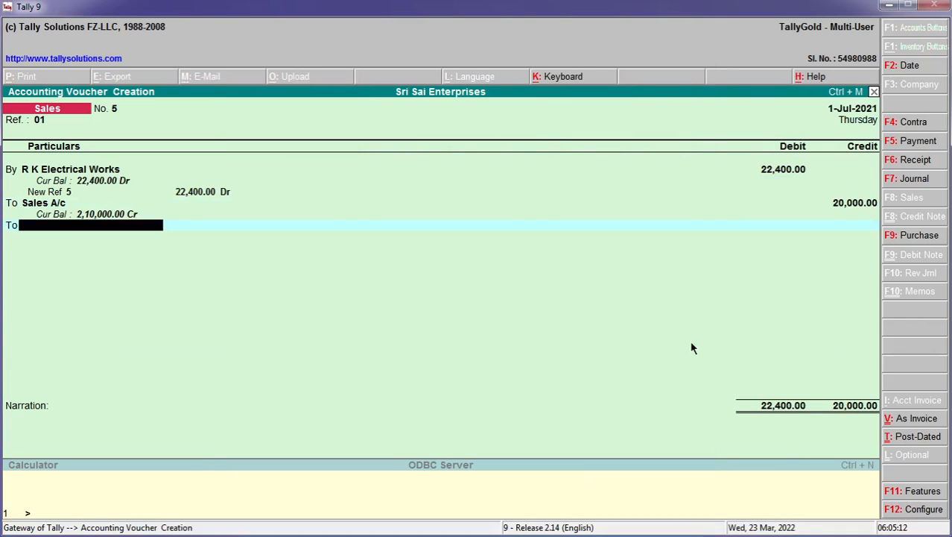
Credit CGST A/C with 1,200 in the sales voucher
text(Cg)
key(Return)
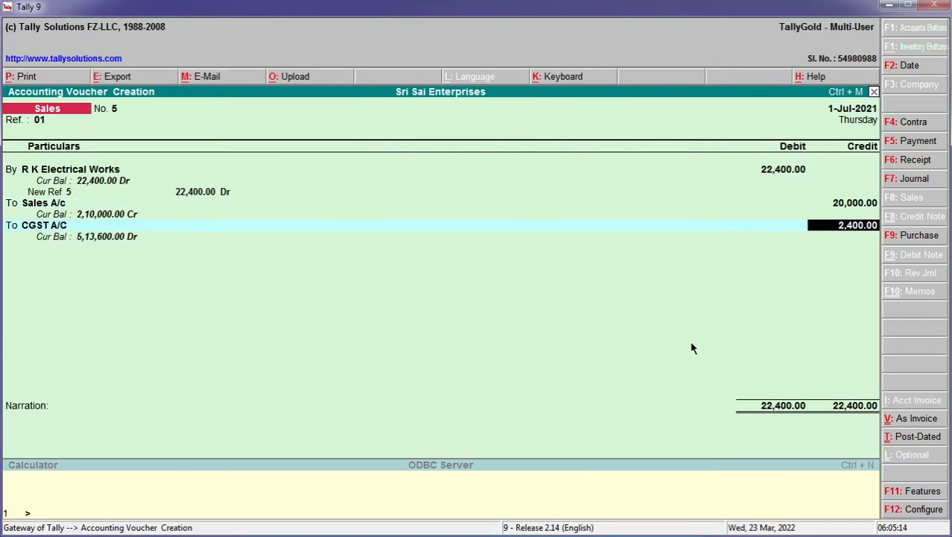
text(1200)
key(Return)
Credit SGST A/C with 1,200, leave the narration blank, and save the sales voucher
text(Sgs)
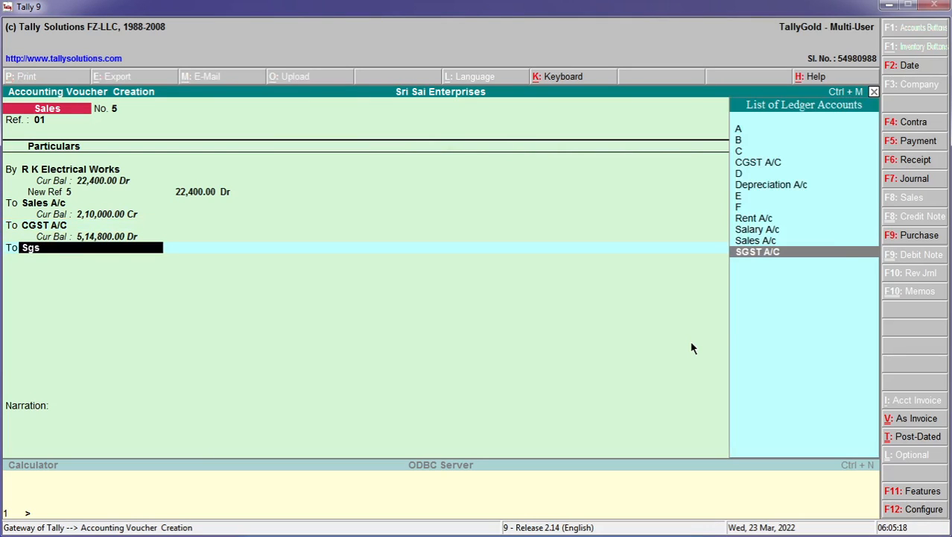
key(Return)
key(Return)
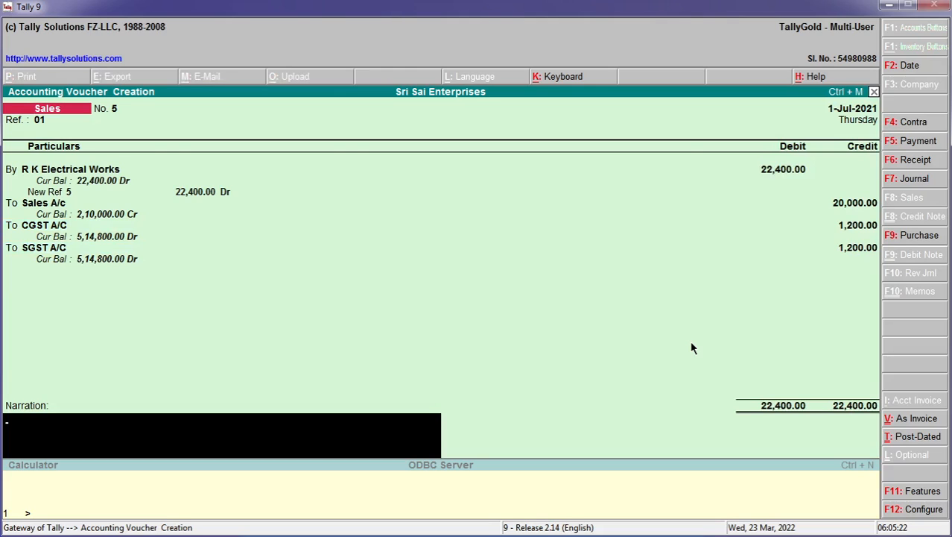
key(Return)
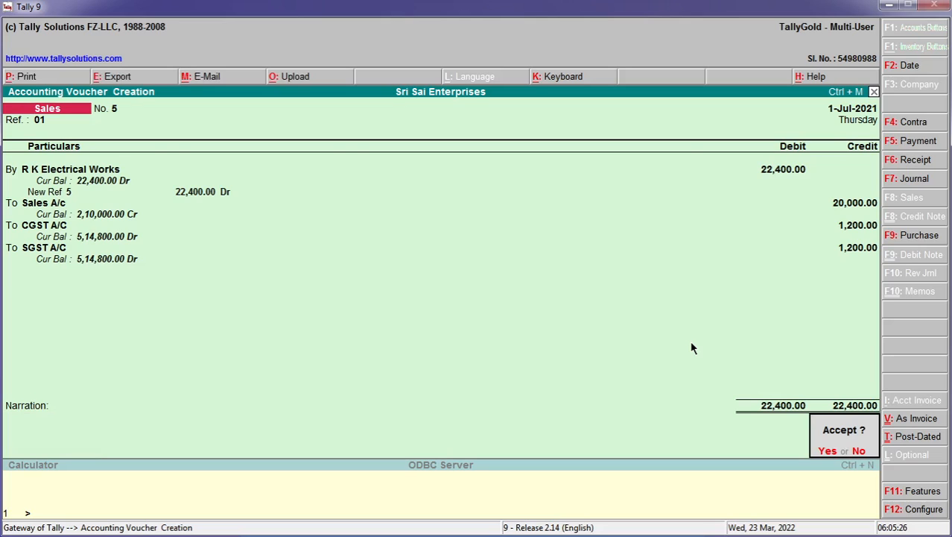
key(y)
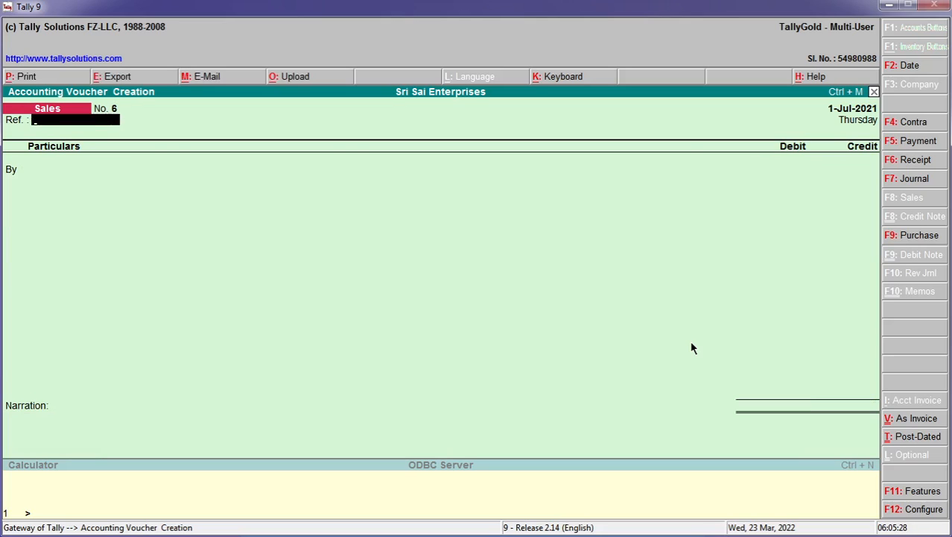
Leave voucher entry and open the Profit & Loss A/c in detailed format
key(Escape)
key(y)
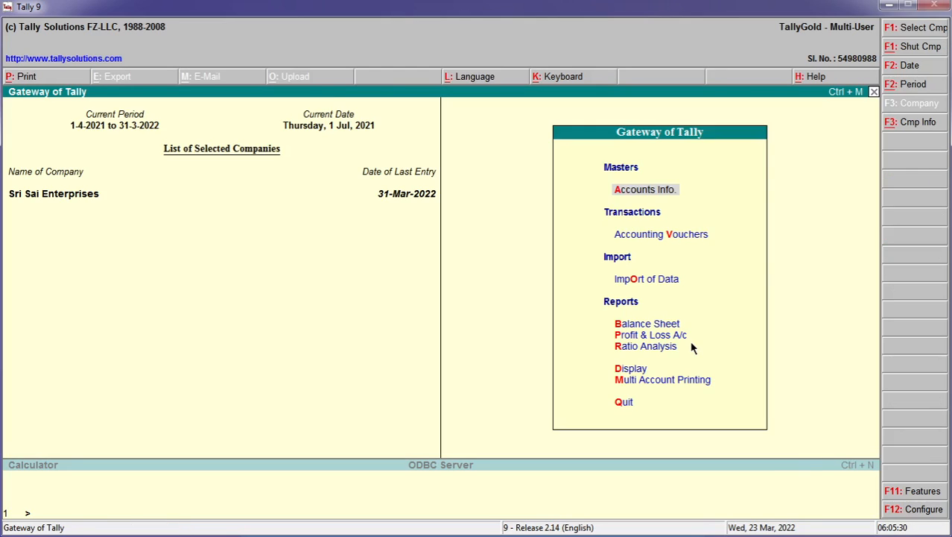
key(p)
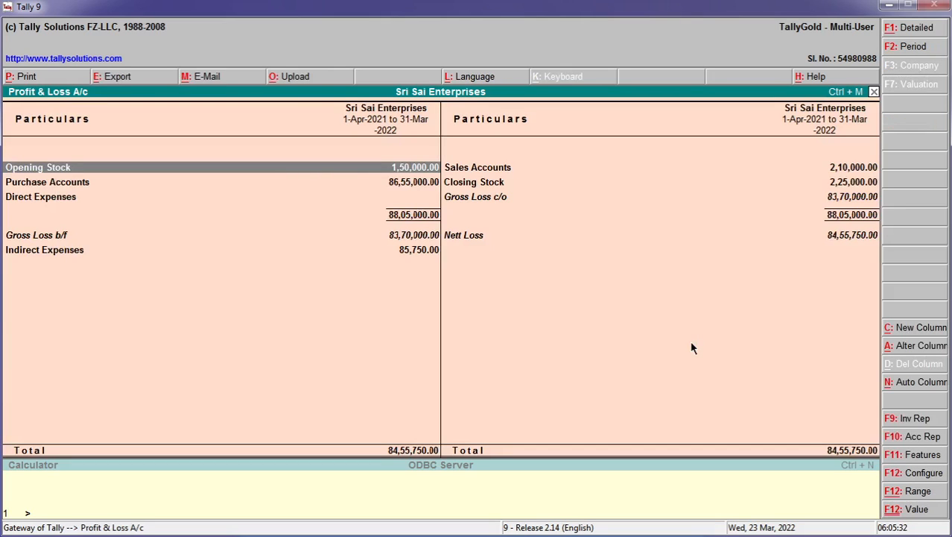
key(alt+F1)
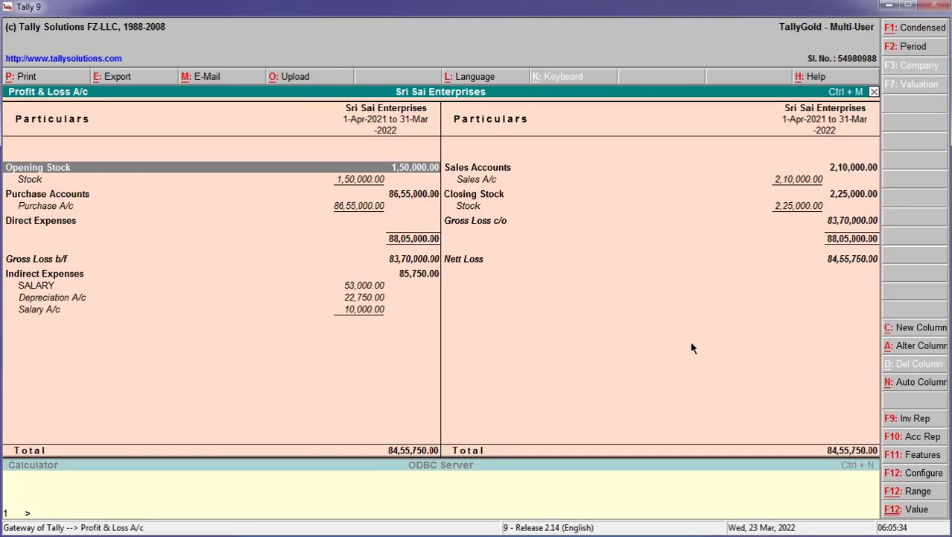
Review the April vouchers of Purchase A/c from the Profit & Loss A/c, then return to the report
key(Down)
key(Down)
key(Down)
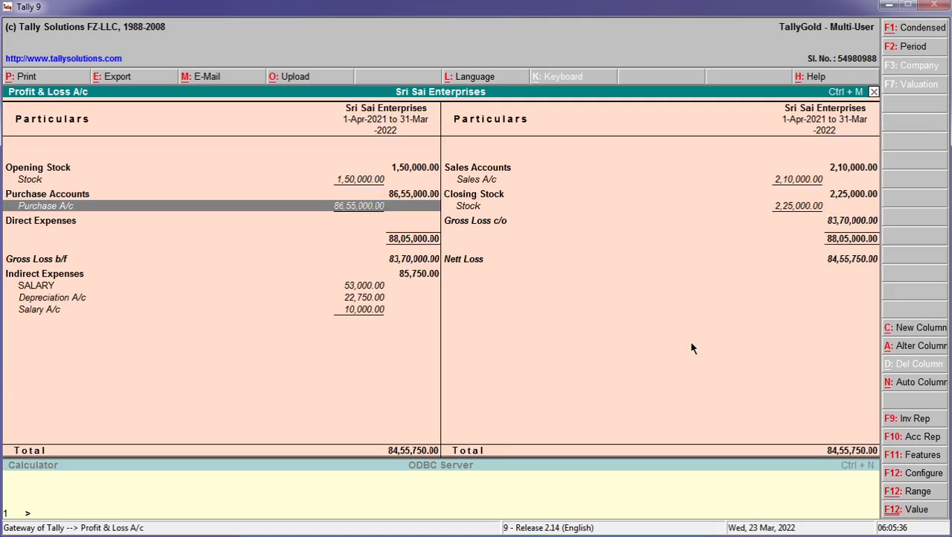
key(Return)
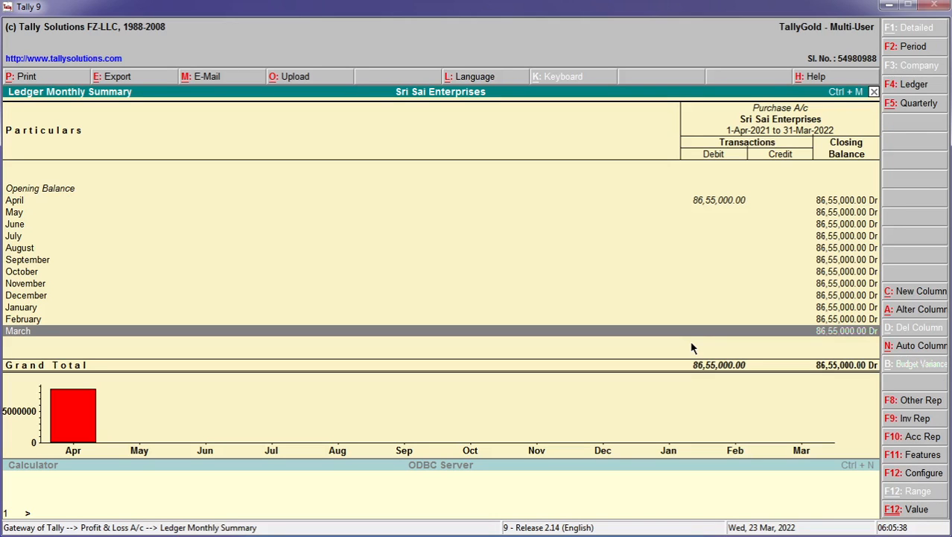
key(Up)
key(Up)
key(Up)
key(Up)
key(Up)
key(Up)
key(Up)
key(Up)
key(Up)
key(Up)
key(Up)
key(Return)
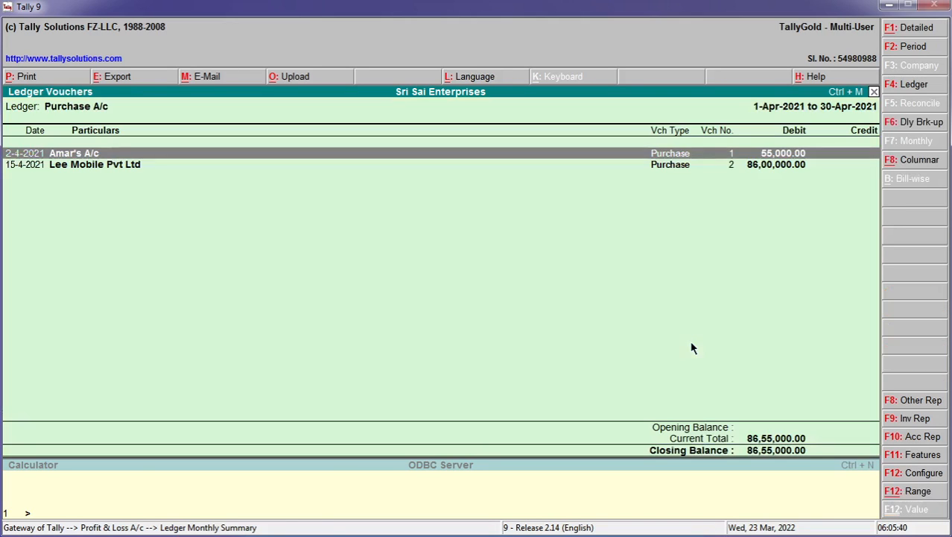
key(Escape)
key(Escape)
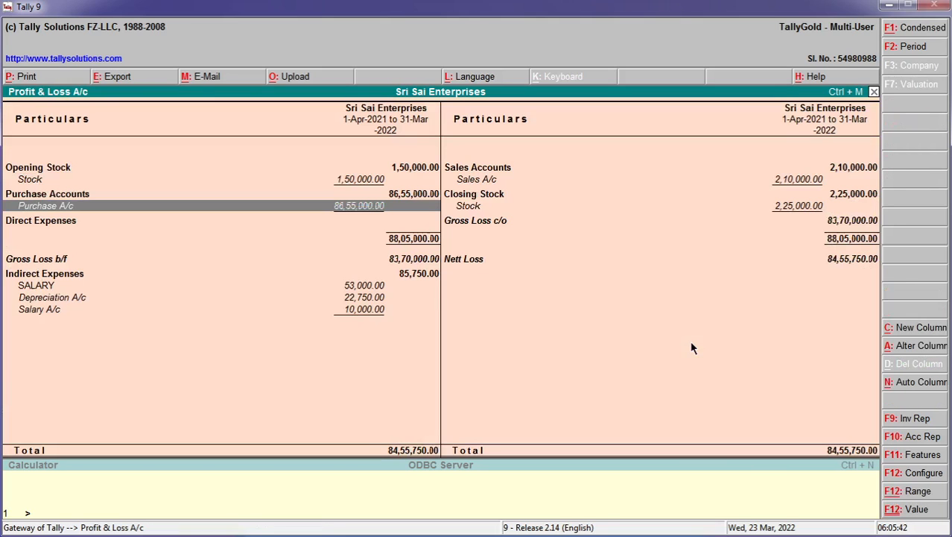
Examine the monthly summary of Sales A/c from the Profit & Loss A/c
key(Right)
key(Up)
key(Up)
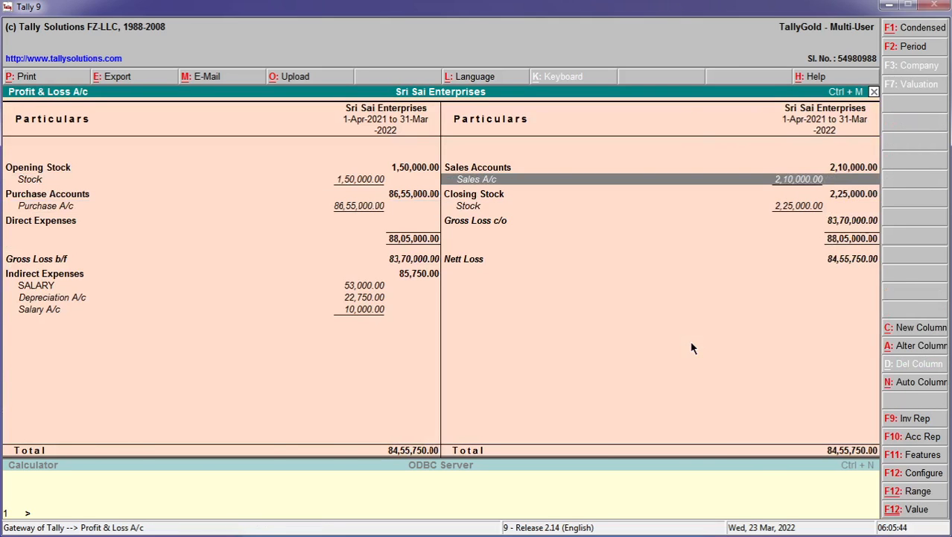
key(Return)
key(Up)
key(Up)
key(Up)
key(Up)
key(Up)
key(Up)
key(Up)
key(Up)
key(Up)
key(Up)
key(Up)
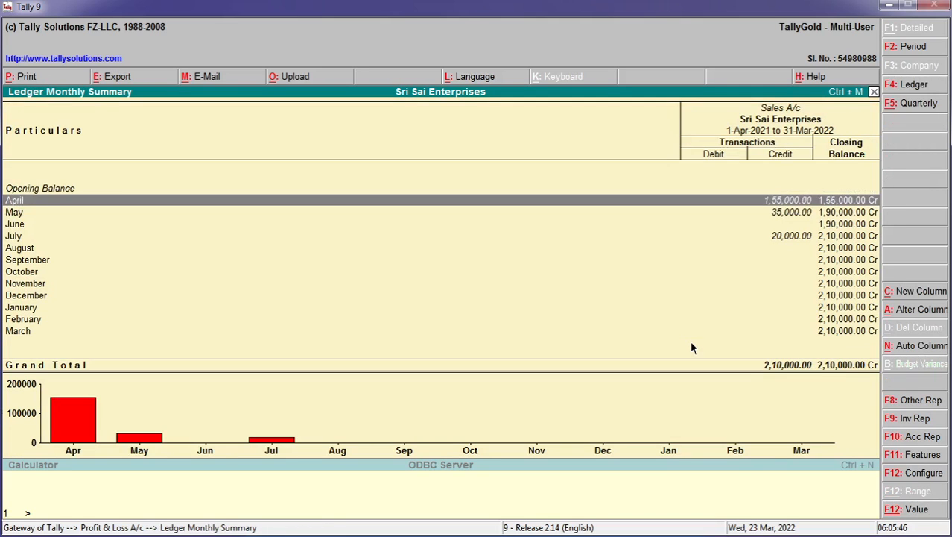
Review the R K Electrical Works voucher among July's sales entries, then return to the Profit & Loss A/c
key(Down)
key(Down)
key(Down)
key(Return)
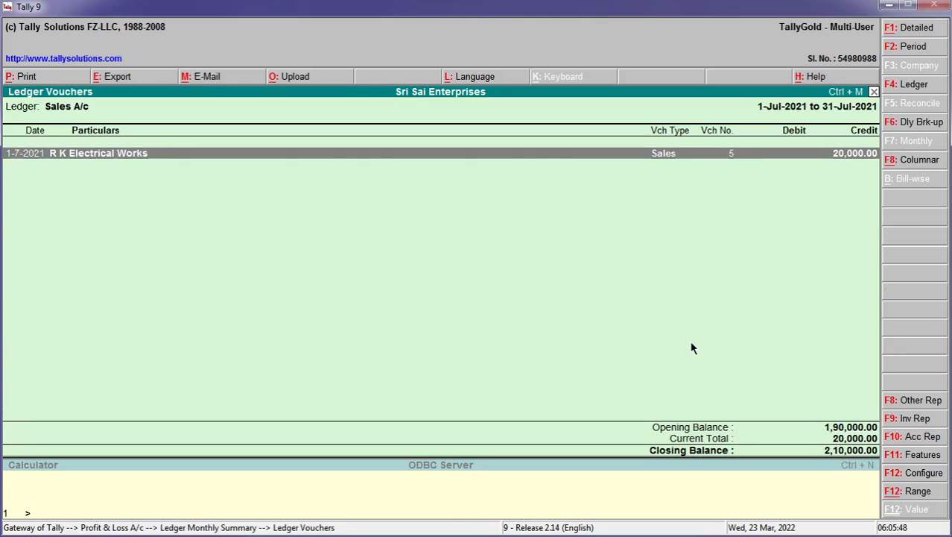
key(Return)
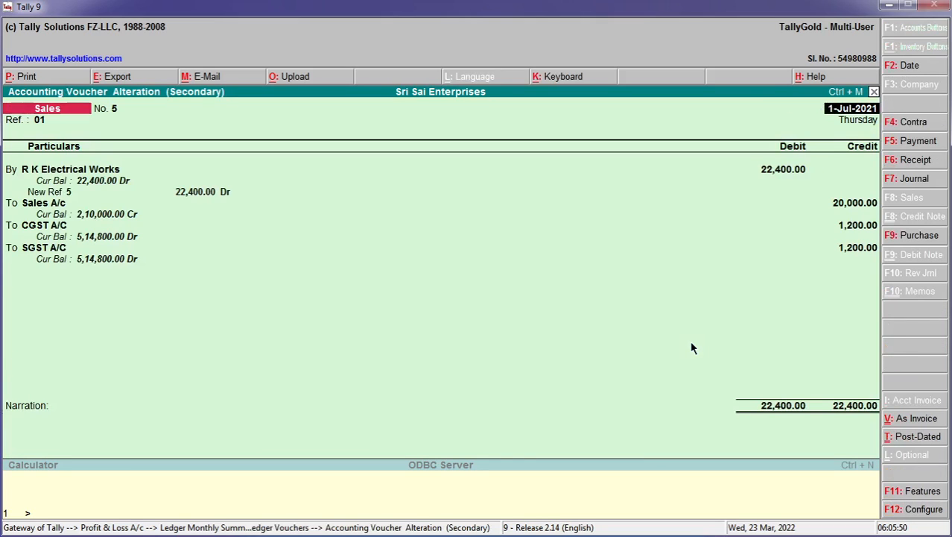
key(Escape)
key(y)
key(Escape)
key(Escape)
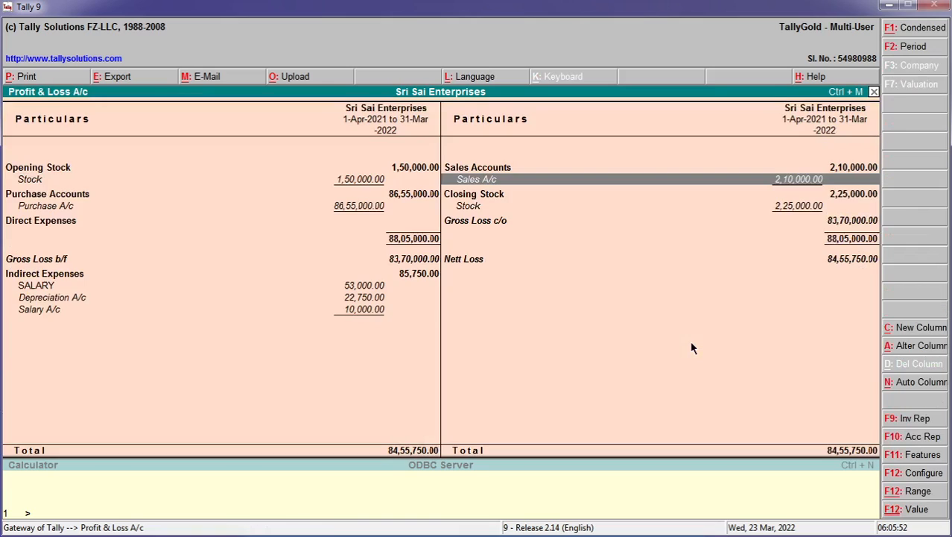
Close the Profit & Loss A/c and open the Balance Sheet in detailed format, keeping its current period
key(Escape)
key(Up)
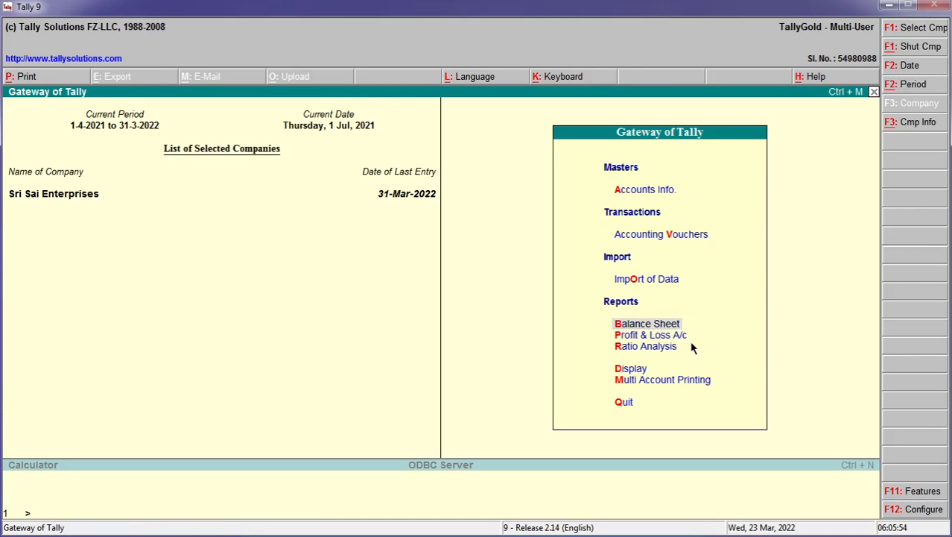
key(Return)
key(F2)
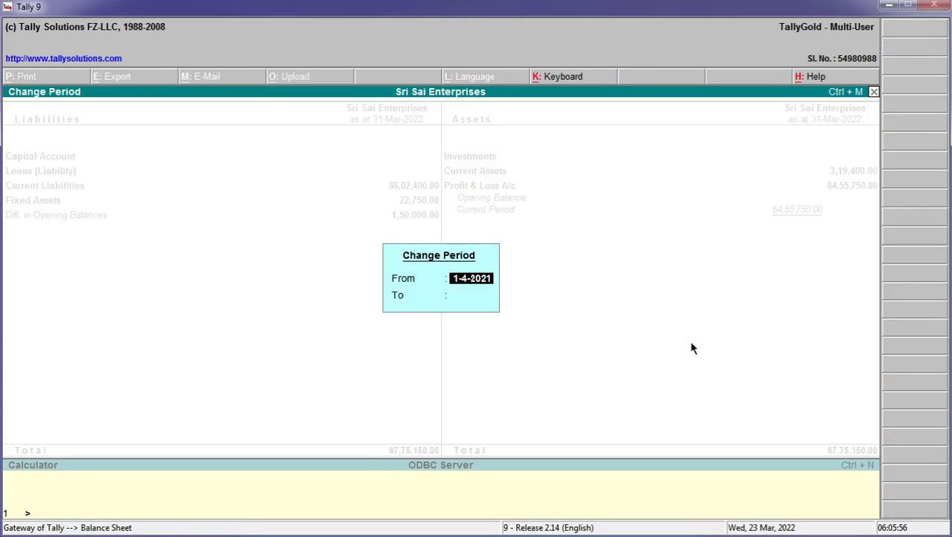
key(Escape)
key(alt+F1)
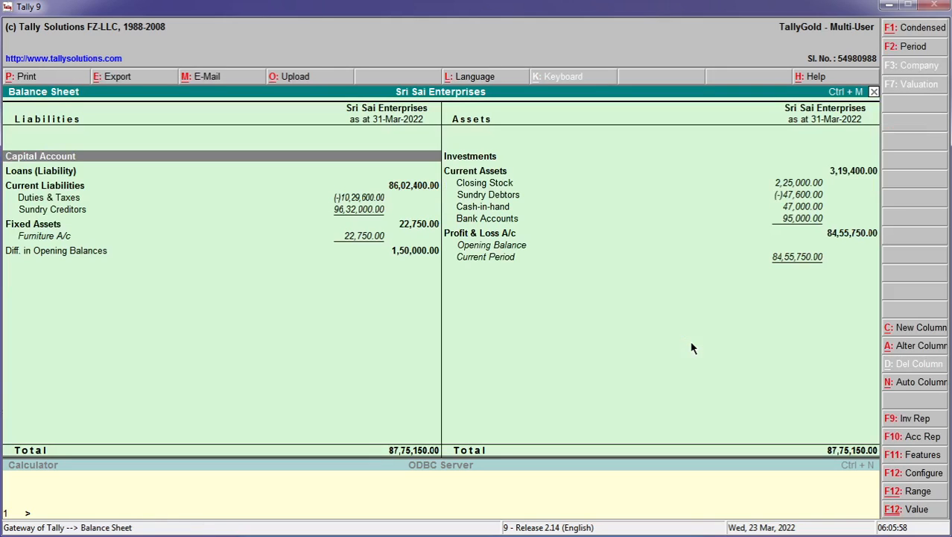
Open Duties & Taxes from the Balance Sheet and examine its monthly summary for the April and July tax amounts
key(Down)
key(Down)
key(Down)
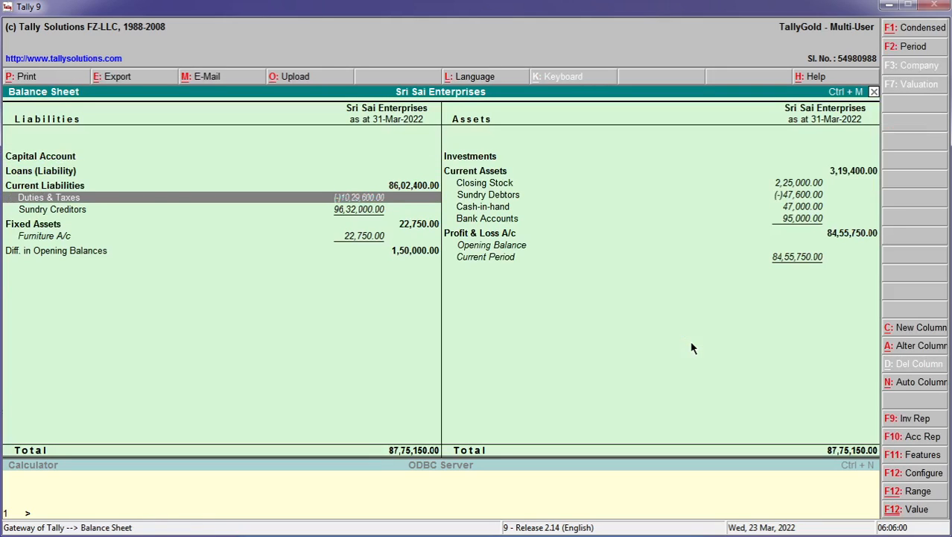
key(Return)
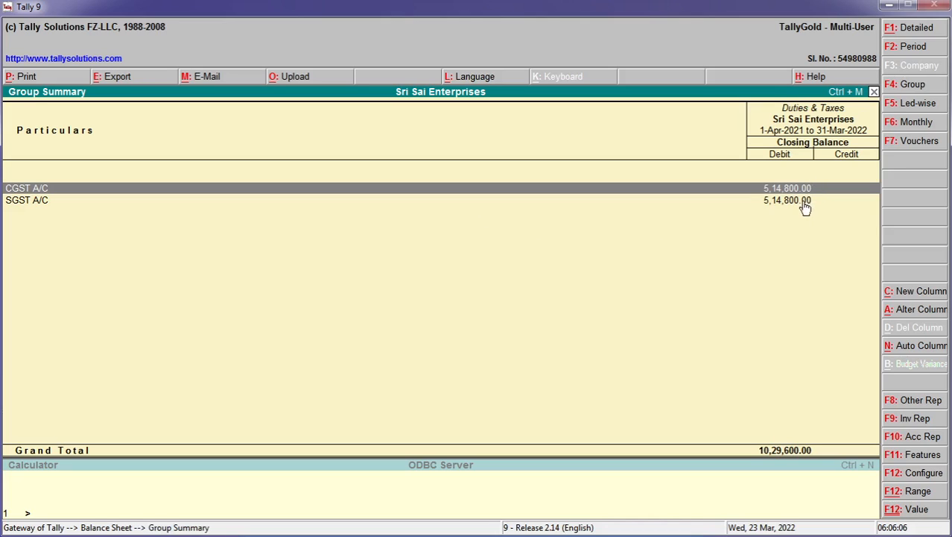
click(917, 123)
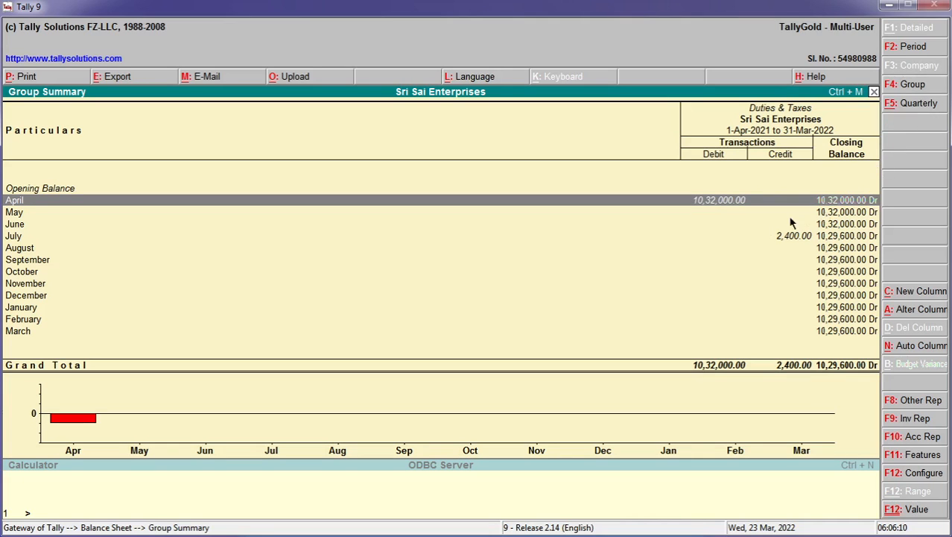
click(725, 216)
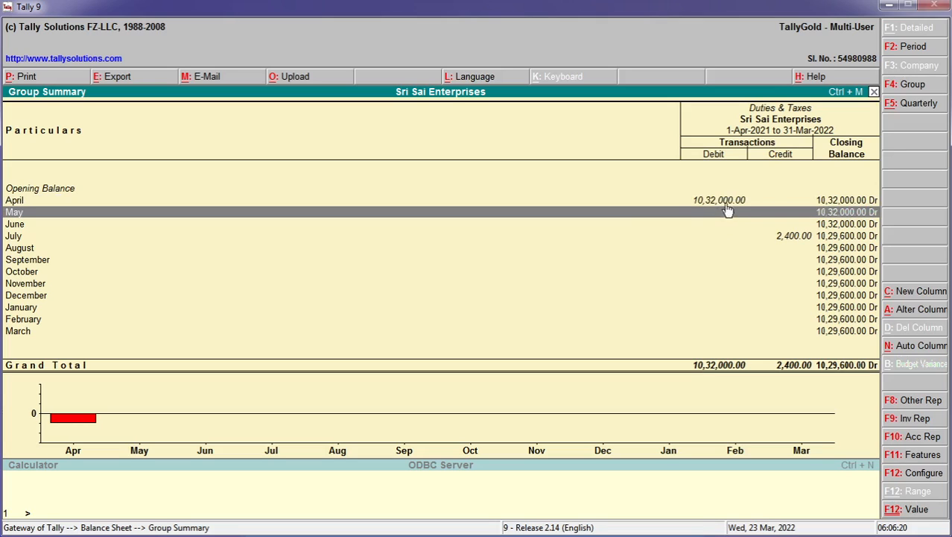
click(786, 239)
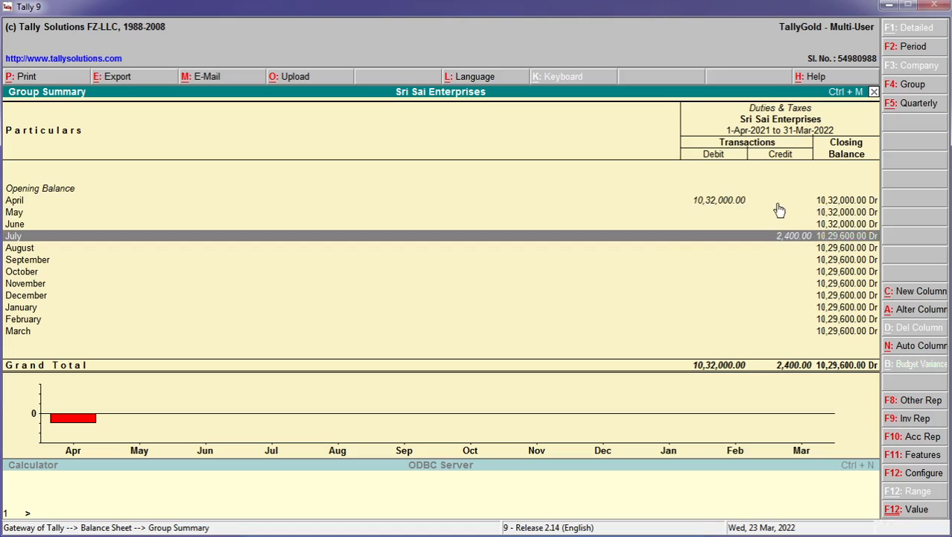